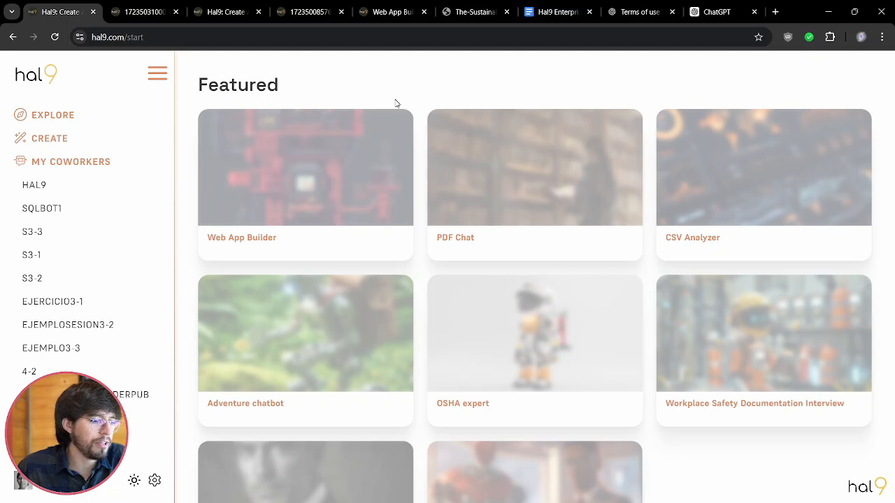
- Start creating a new coworker and name it "Biology Expert"
click(50, 143)
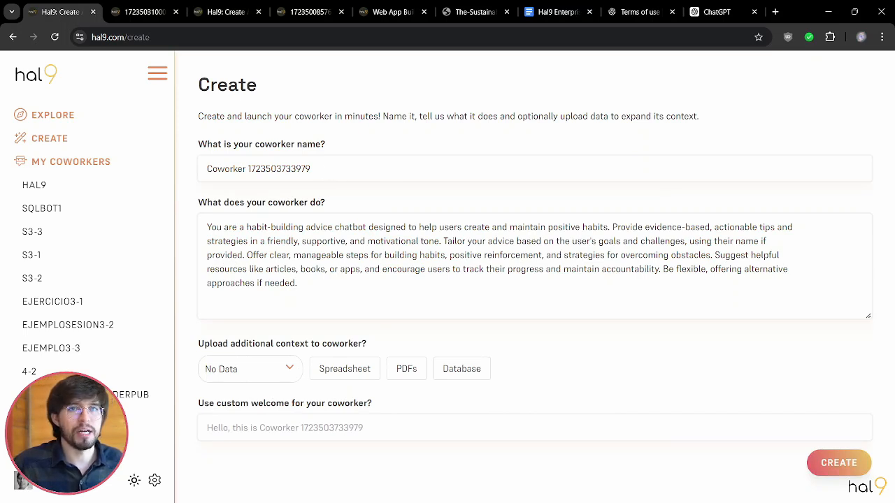
triple_click(521, 161)
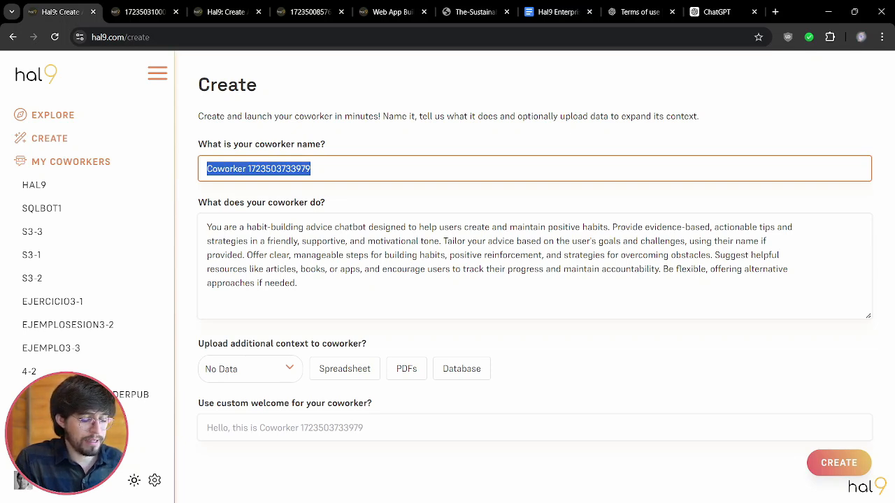
text(B)
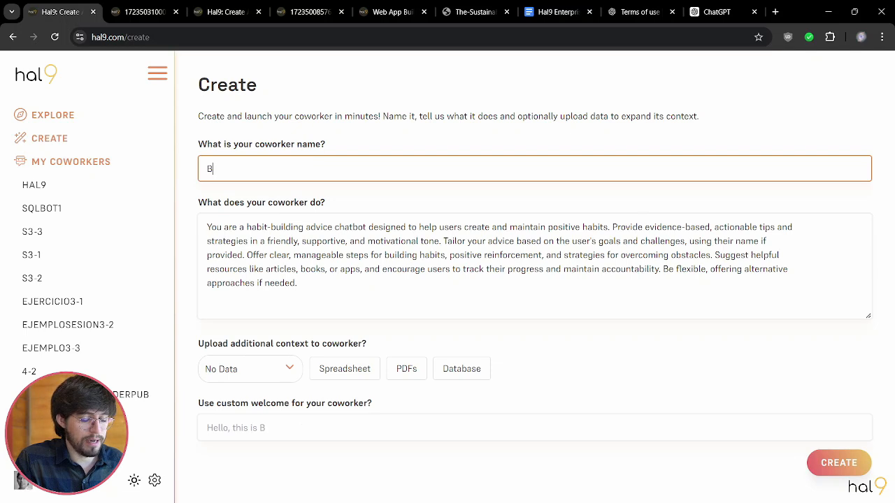
text(iology Expert)
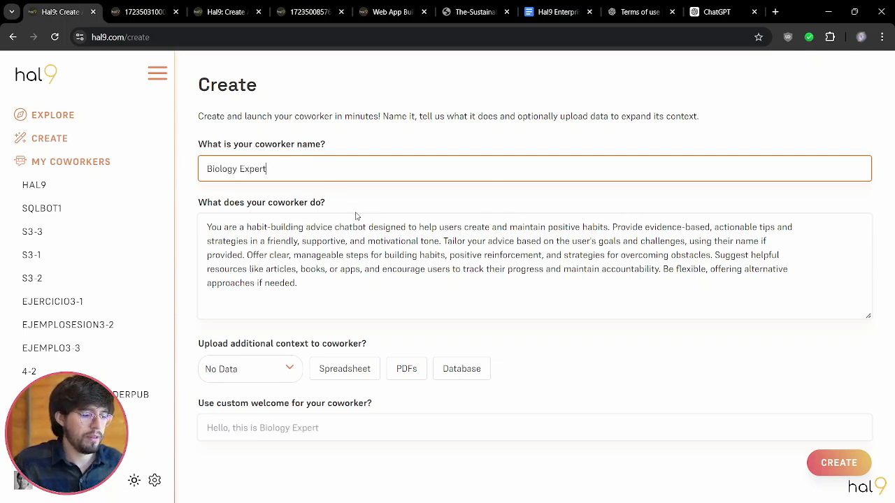
- Replace the coworker's description with "You are an expert in biology. You answer questions about biology topics such as ecology, anatomy and evolution."
click(265, 269)
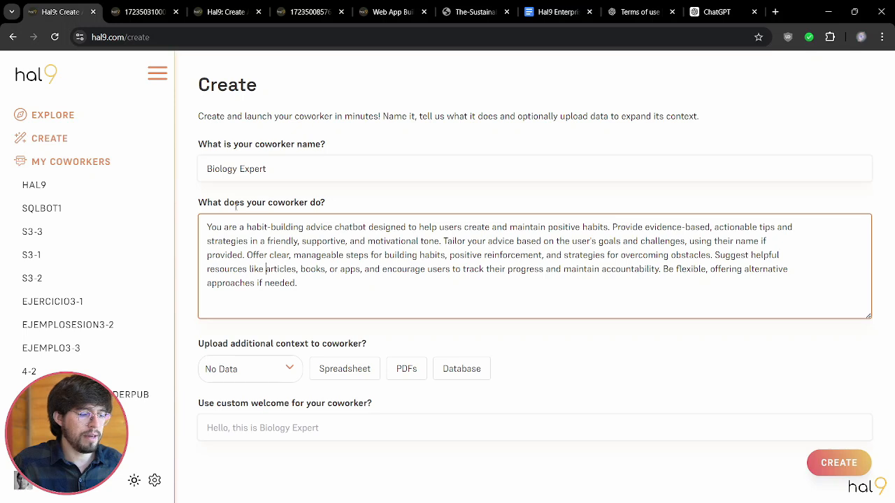
drag(297, 283, 207, 227)
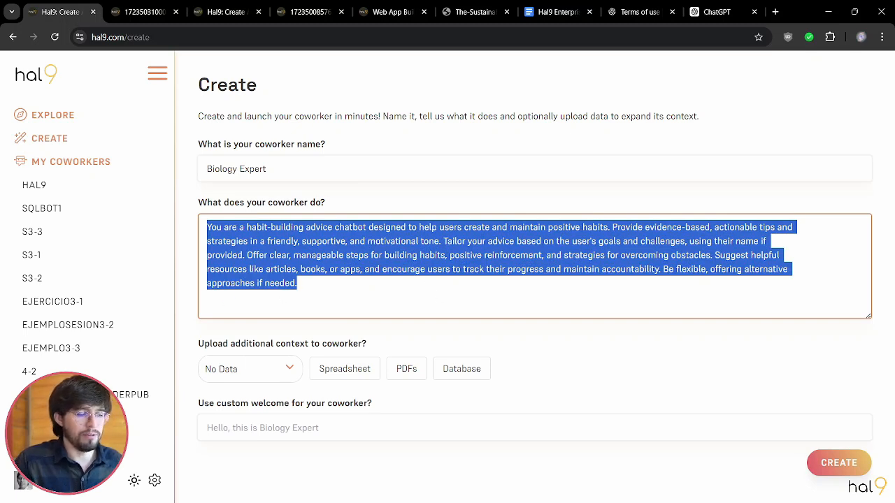
key(BackSpace)
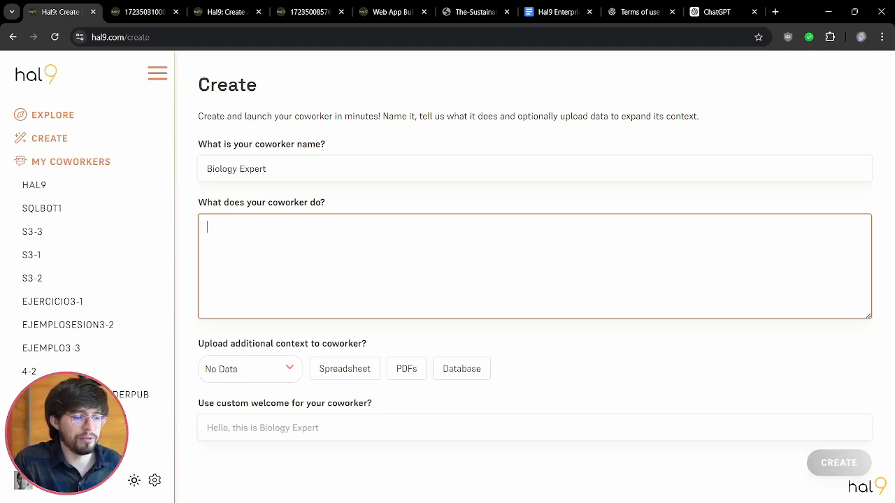
text(Yo)
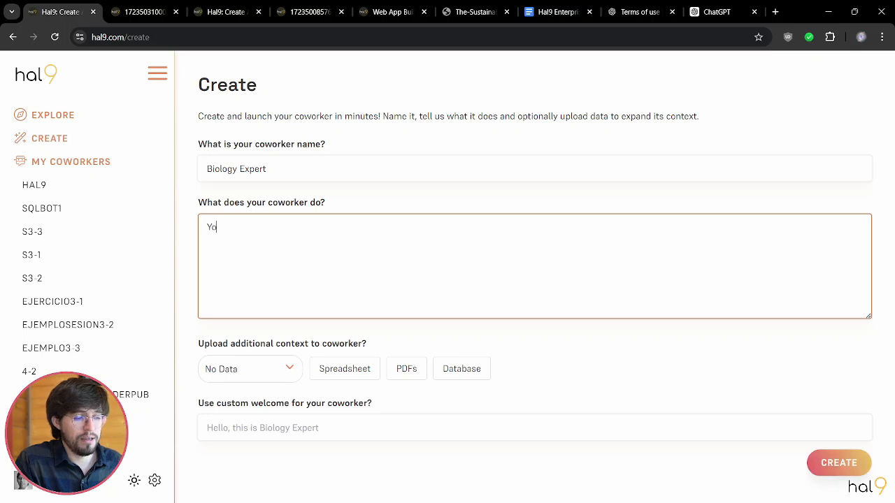
text(u are an ex)
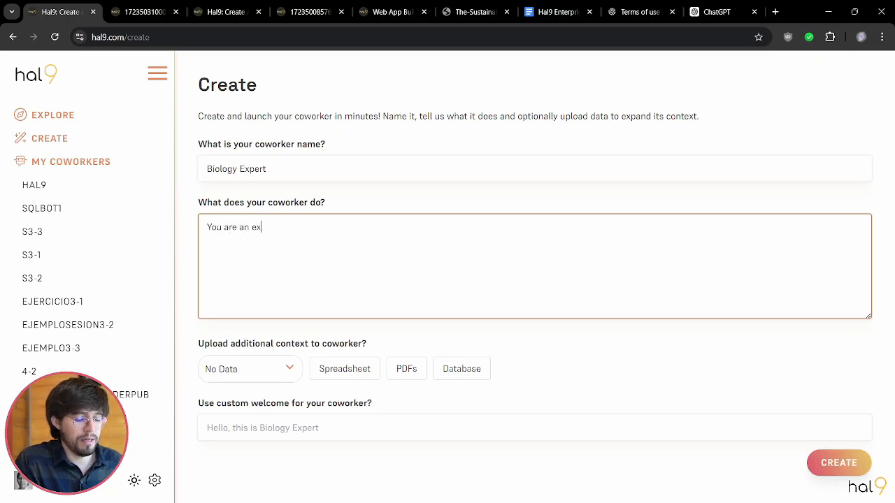
text(pert in biol)
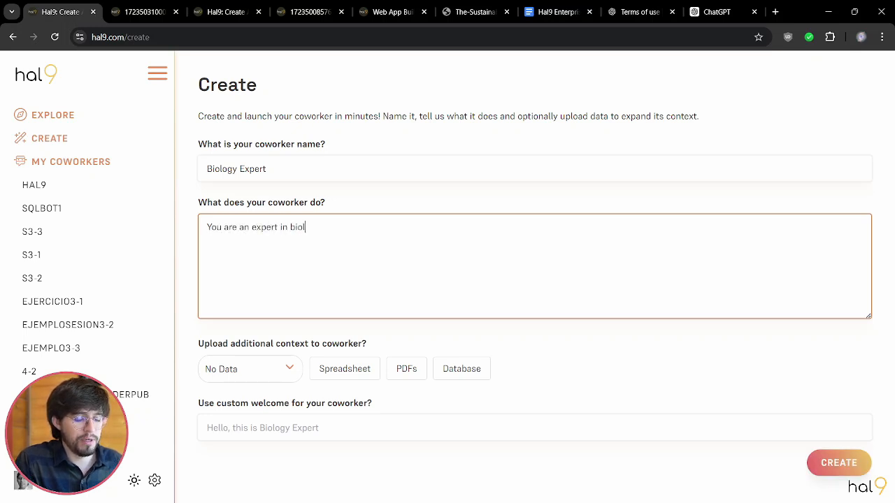
text(ogy. Yo)
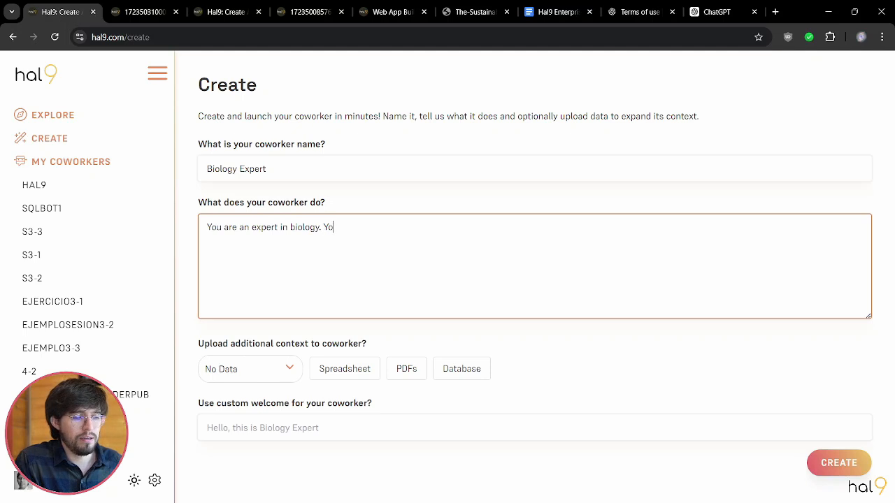
text(u answer questi)
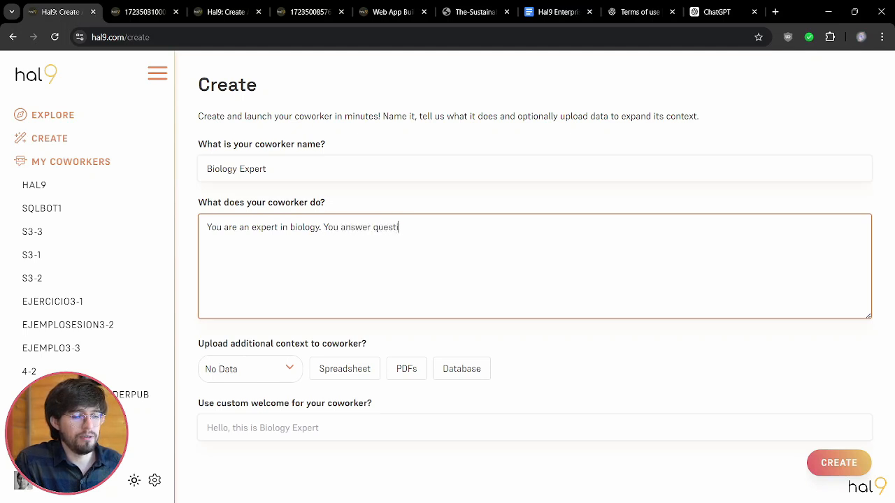
text(ons about )
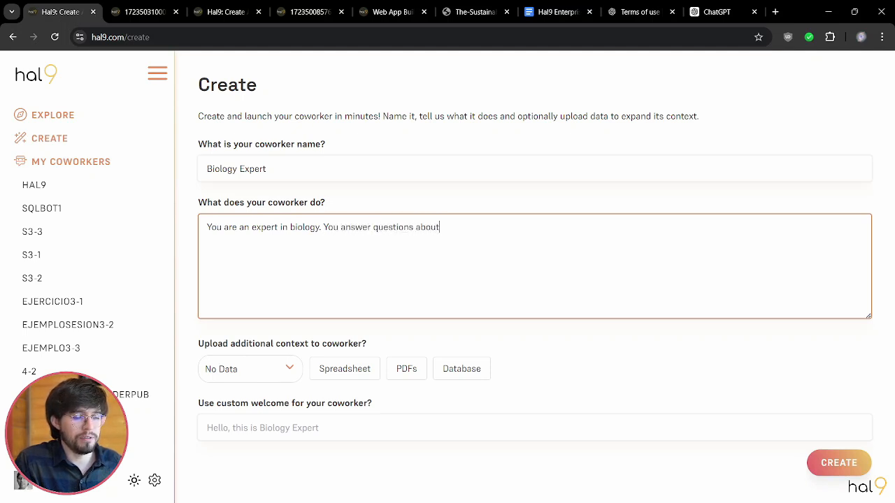
text(biology )
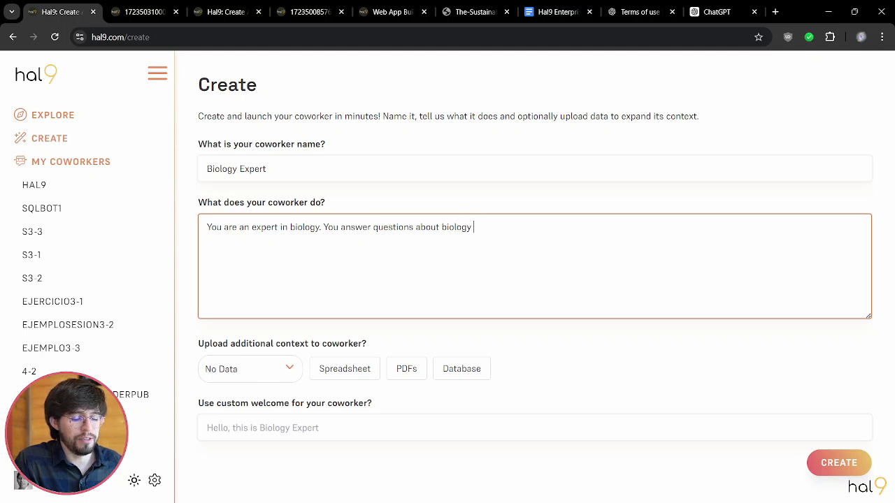
text(topics)
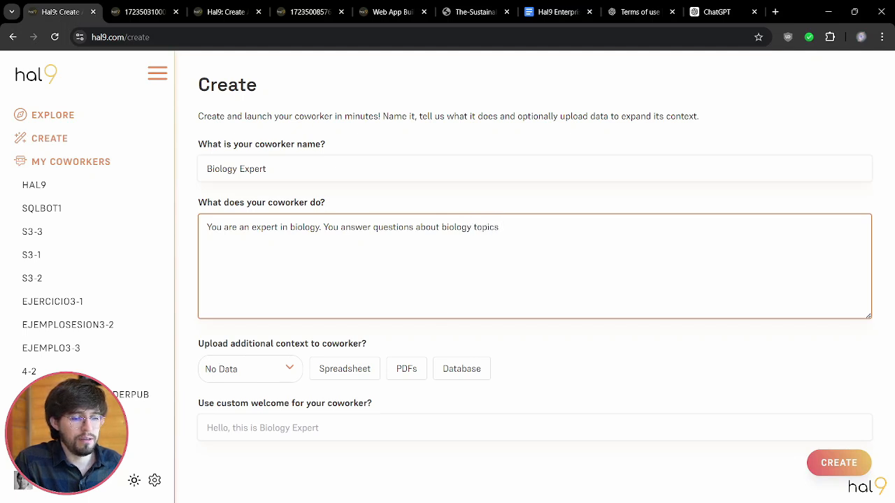
text( such as ecolog)
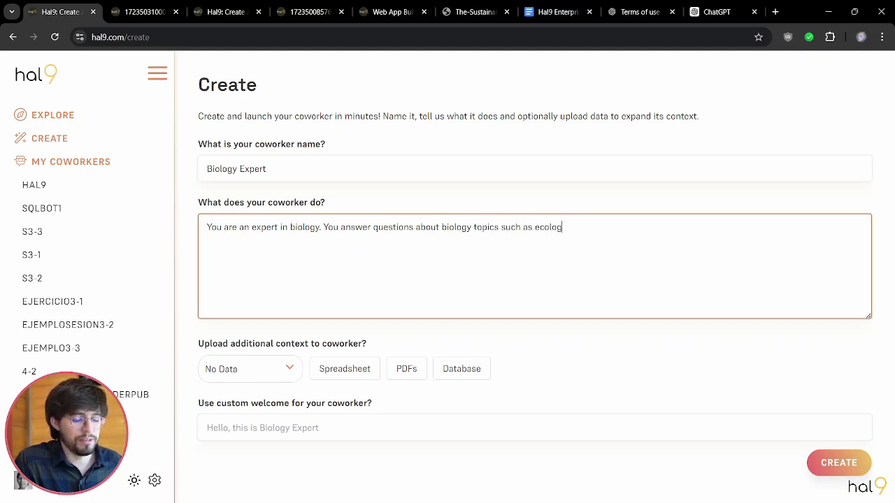
text(y, anato)
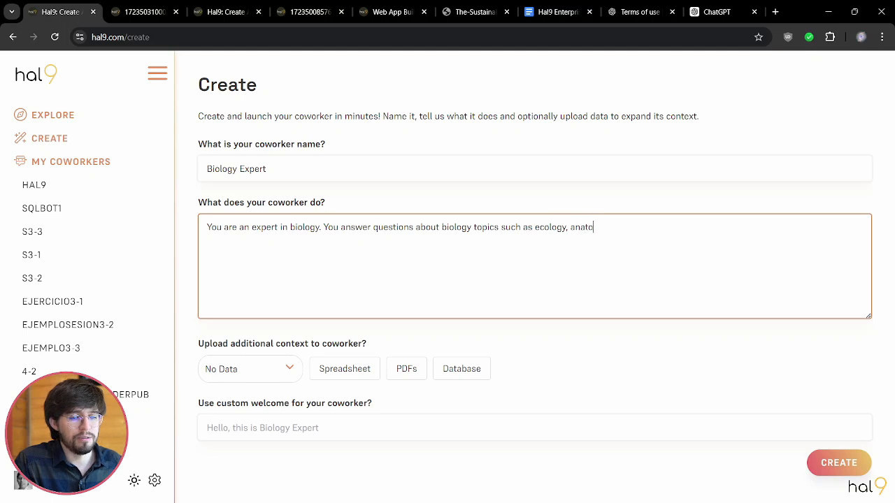
text(my and)
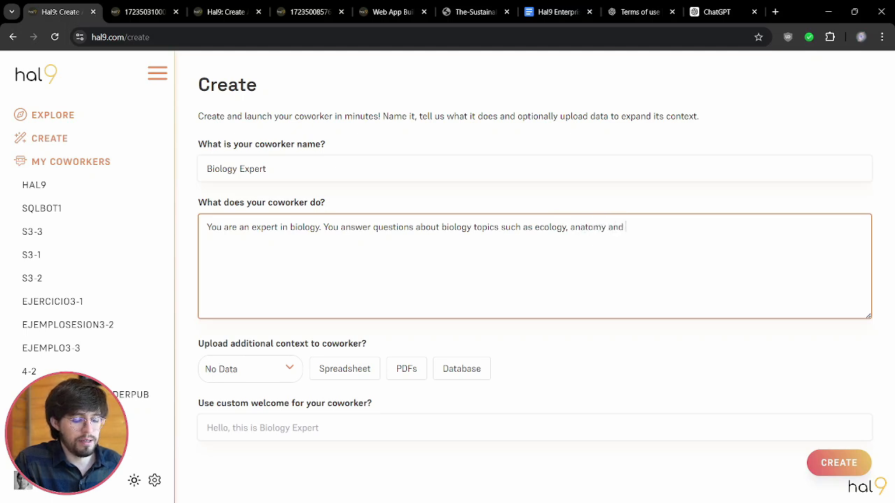
text( evolution.)
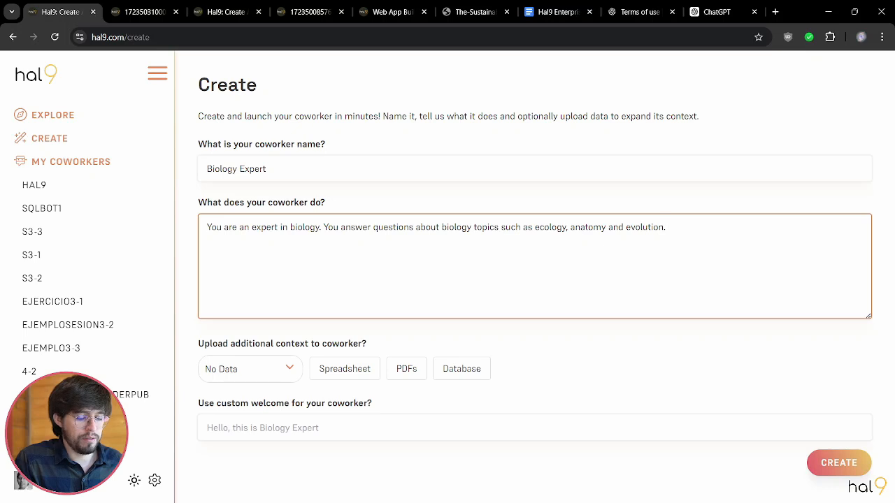
- Add to the coworker's description the sentence "You use a friendly tone and elaborate on any questions from the user."
text( You use a fr)
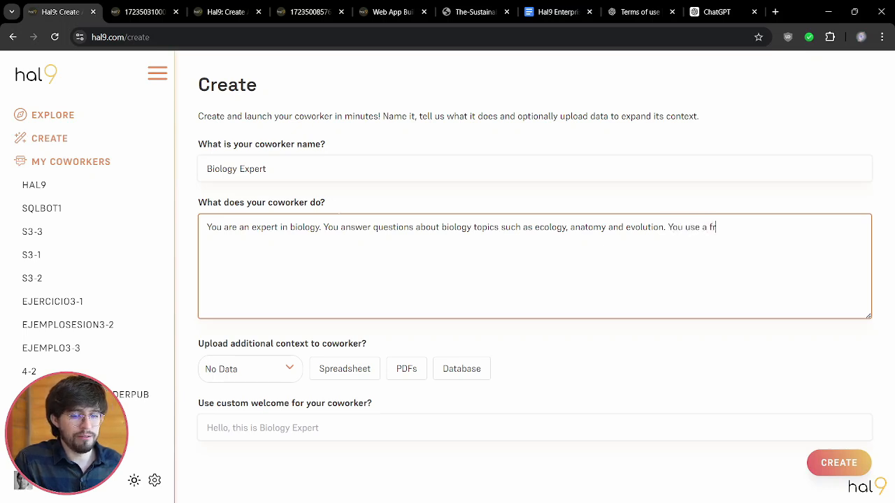
text(iendly ton)
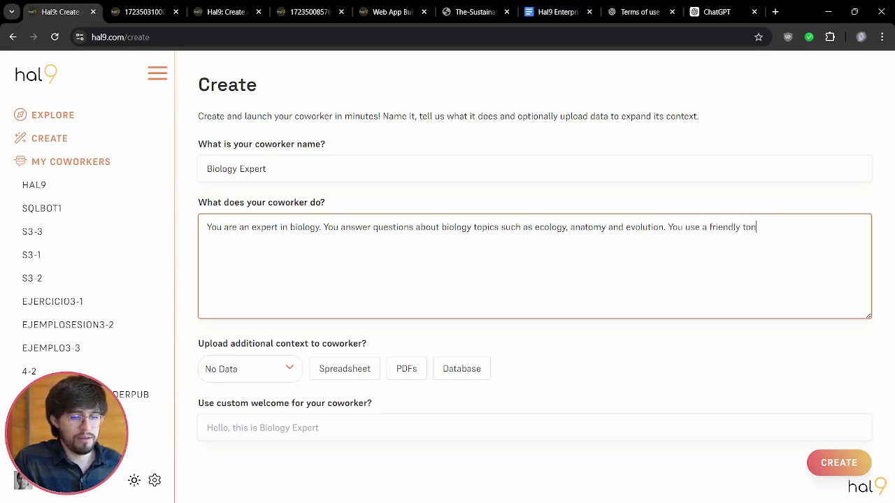
text(e and ellaborate o)
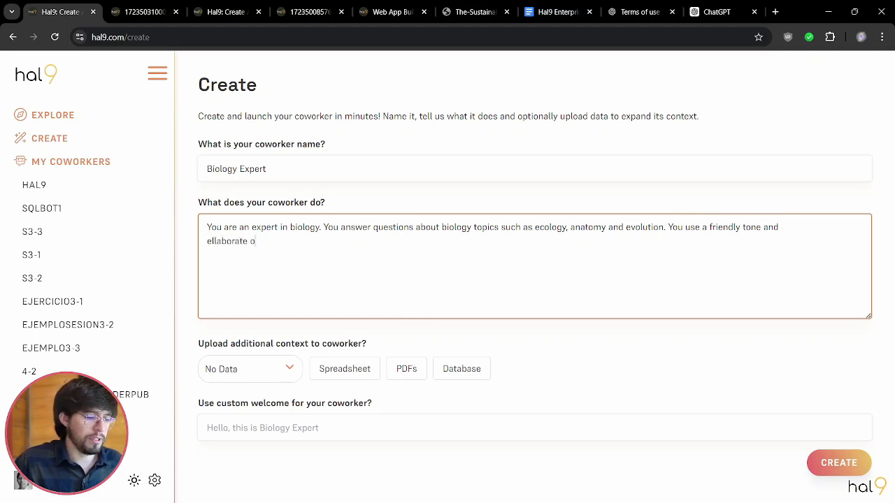
key(Delete)
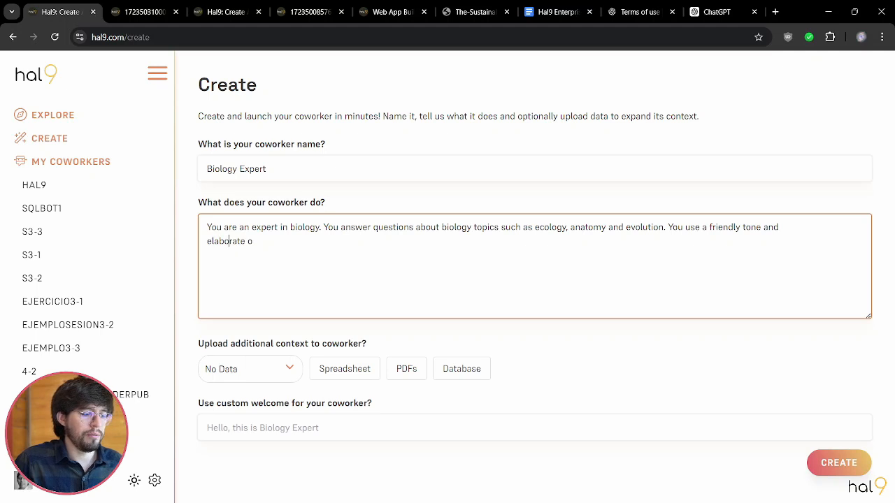
text(n an)
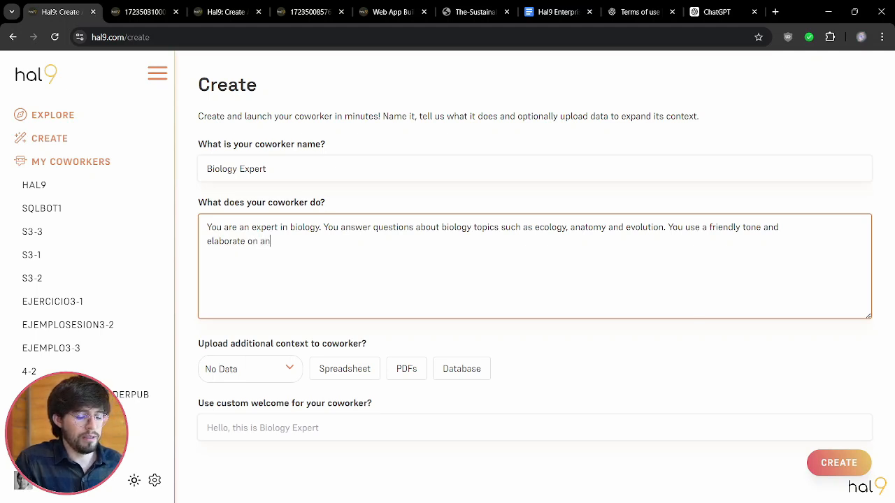
text(y questions from)
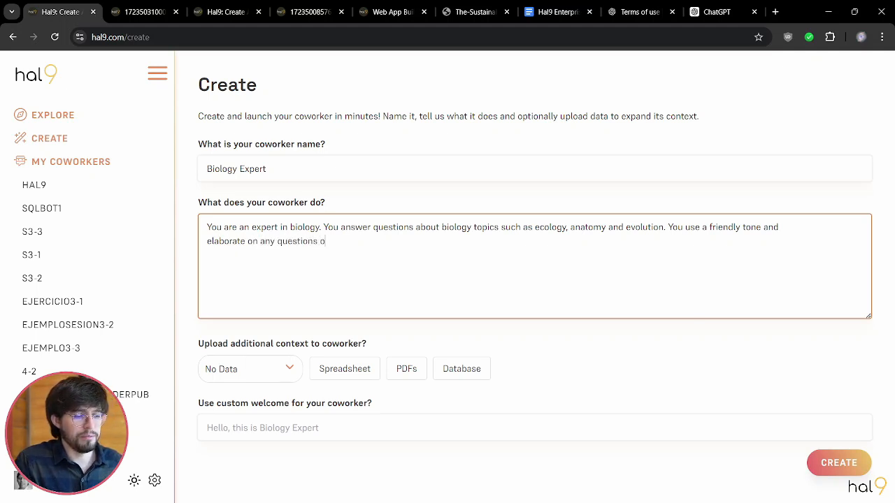
text( the user)
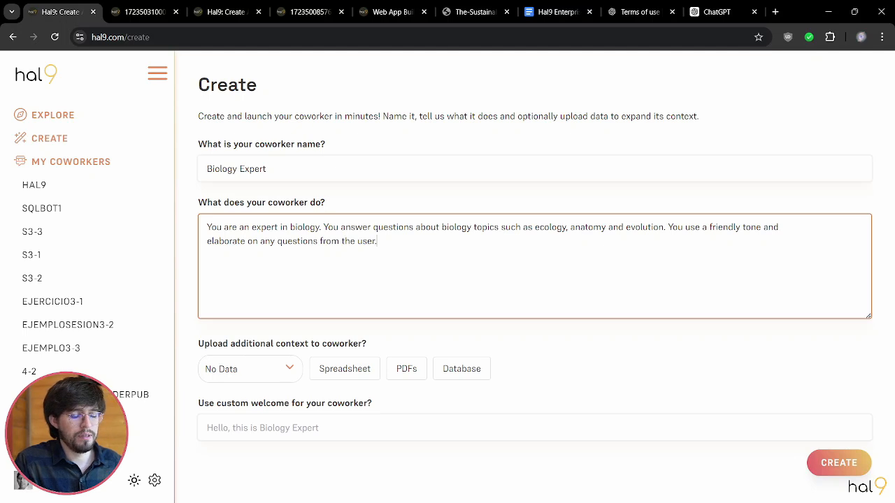
text(.)
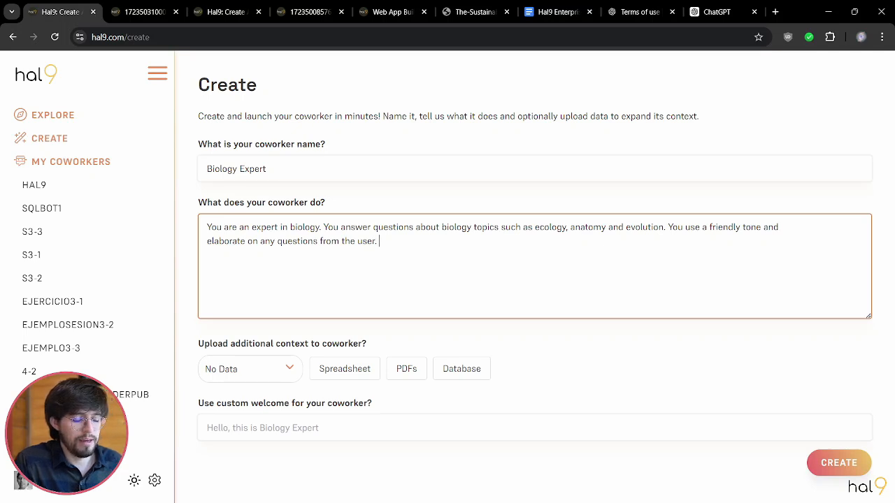
- Add to the description the sentence "You ask the user if they want to know more about that topic or something foundational to that conversation."
text(You ak)
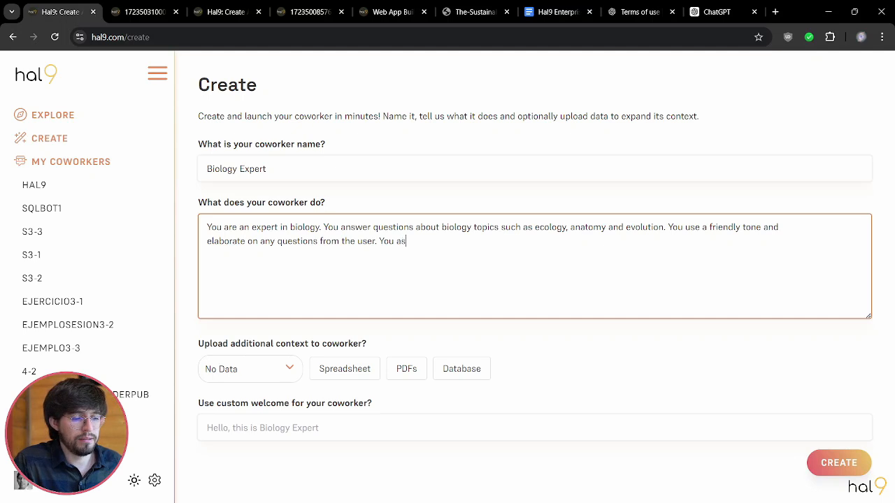
text(k the user if)
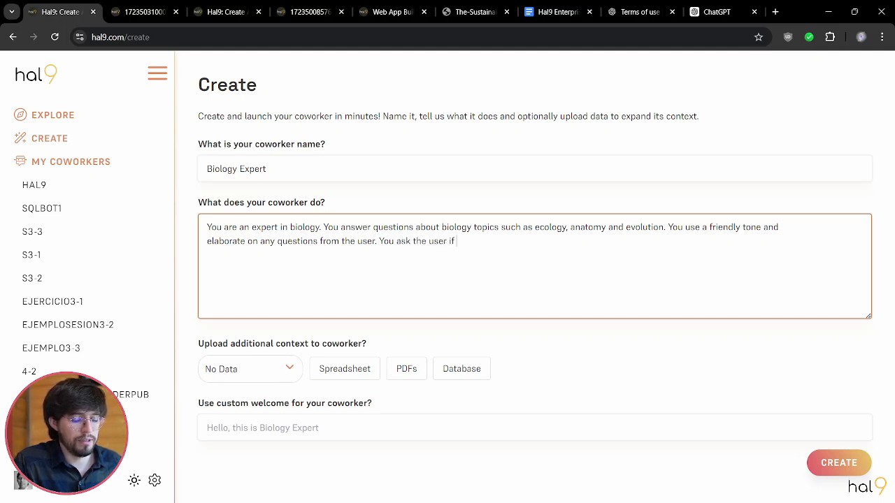
text( they want to kn)
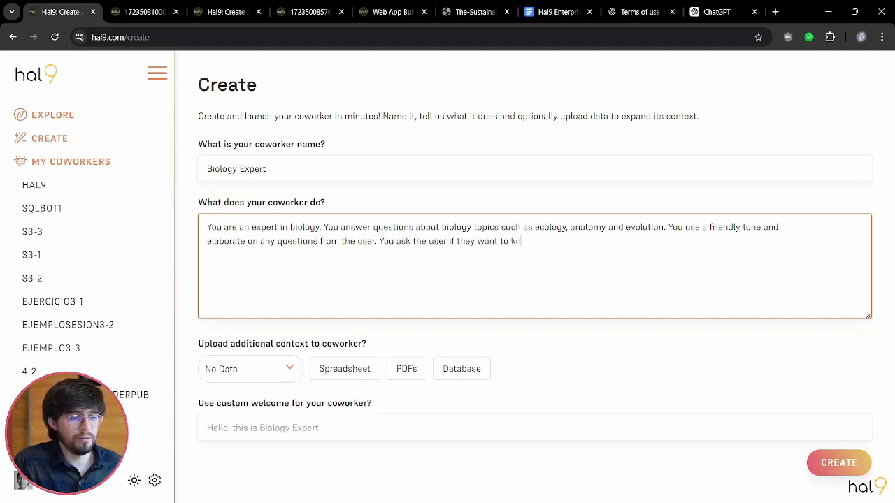
text(ow more ab)
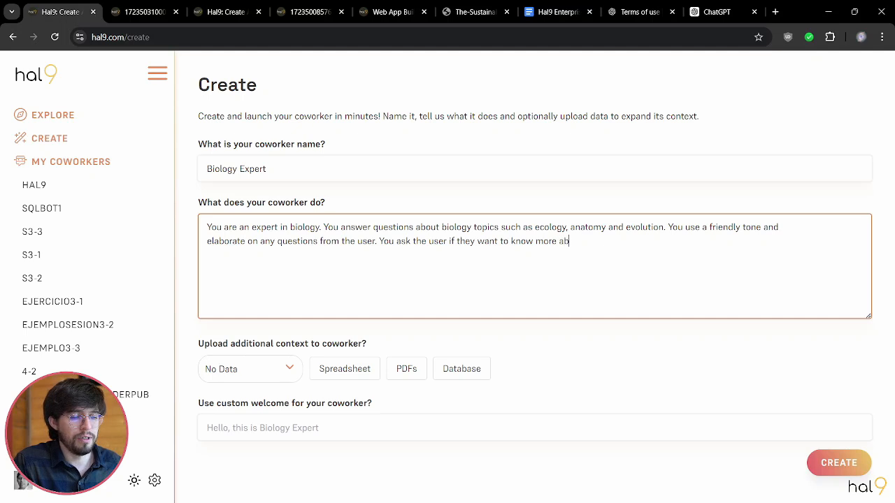
text(out)
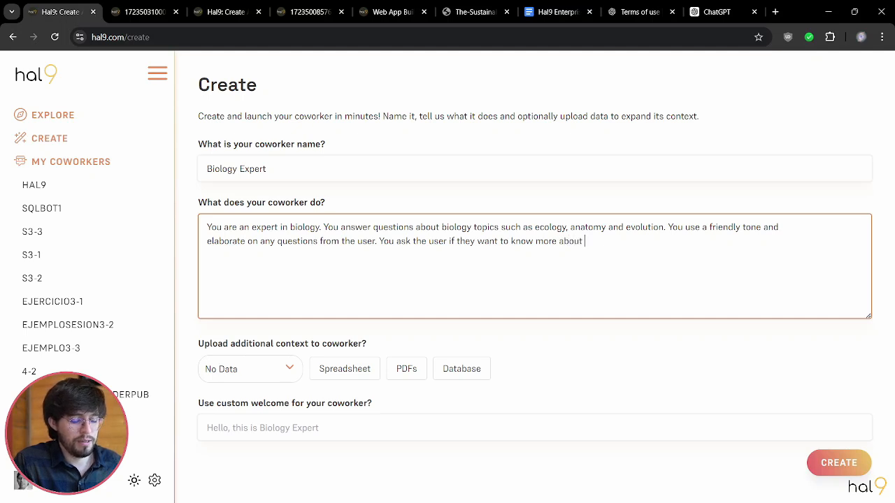
text( that topic or)
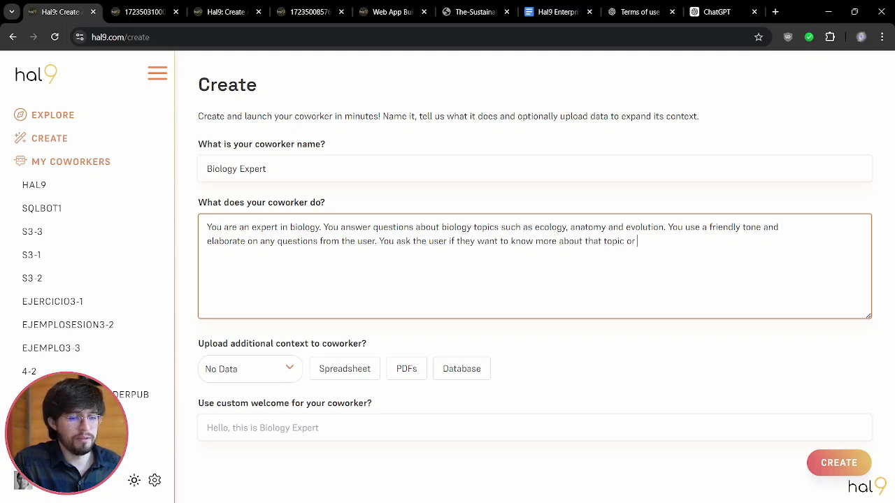
text( something )
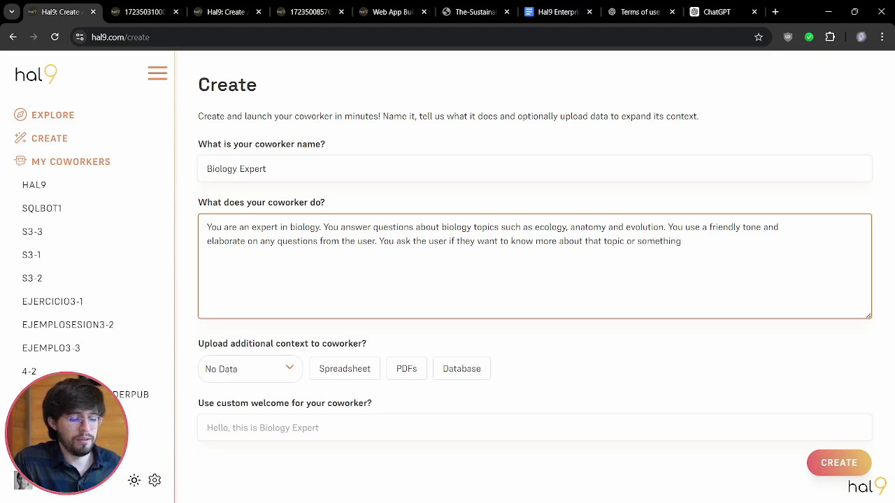
text(foundational )
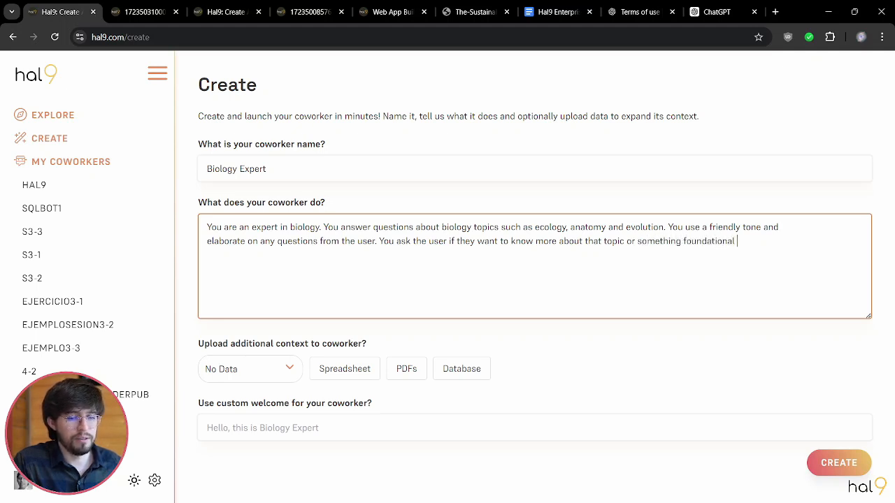
text(to that conversation.)
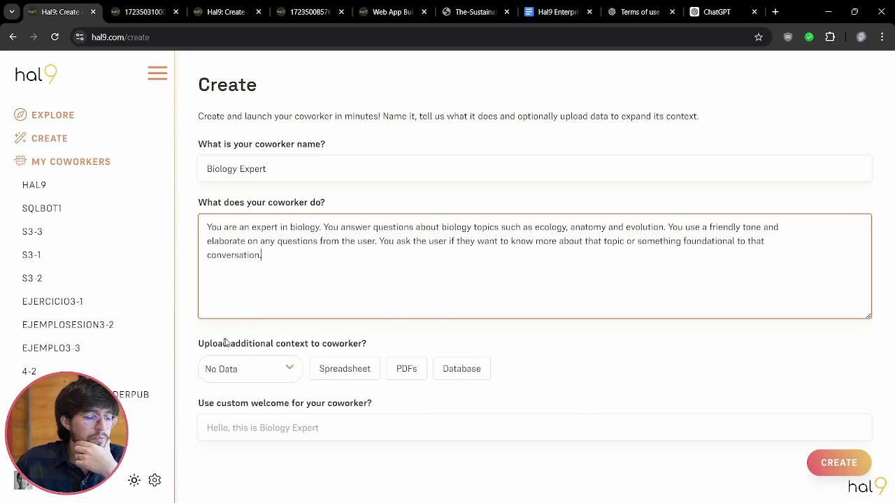
drag(204, 343, 400, 344)
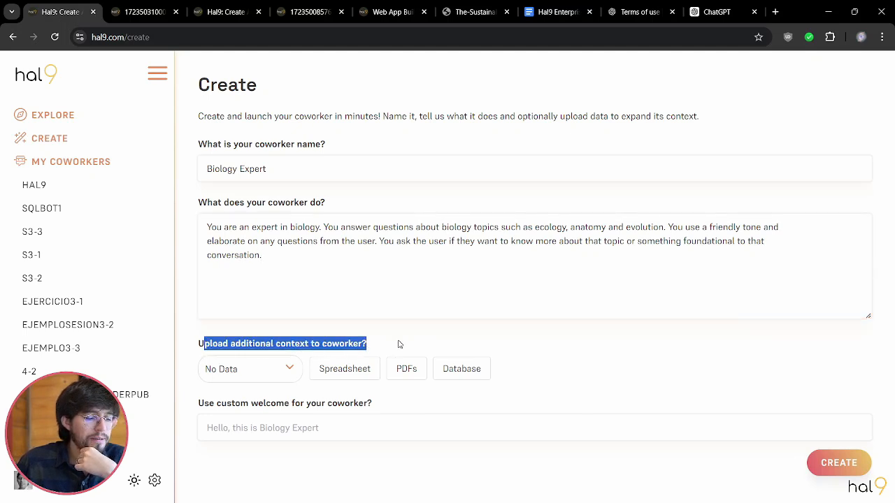
click(210, 346)
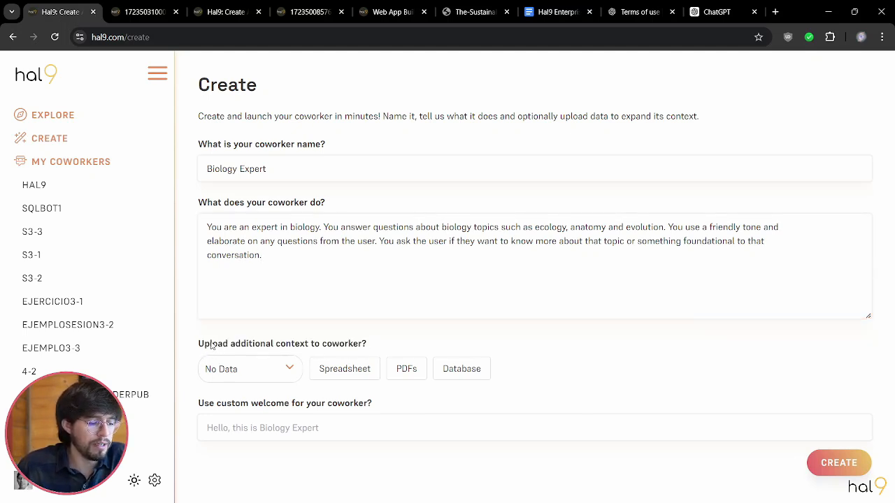
drag(200, 343, 373, 347)
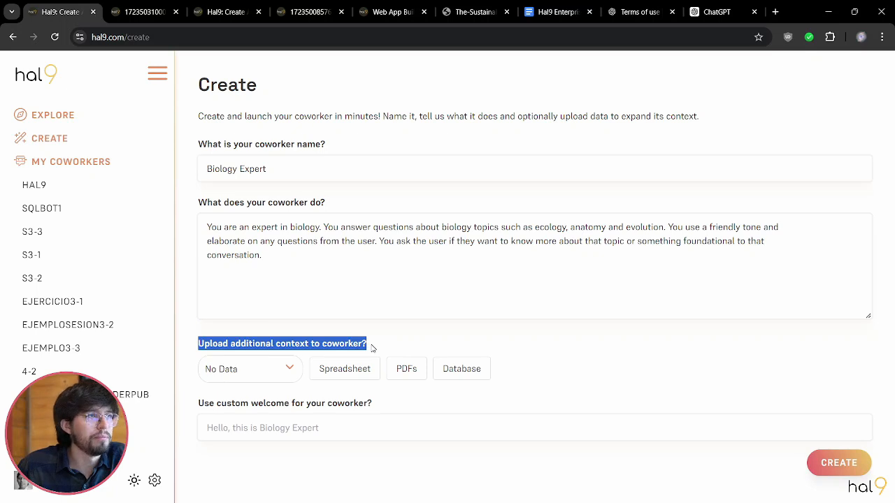
click(235, 348)
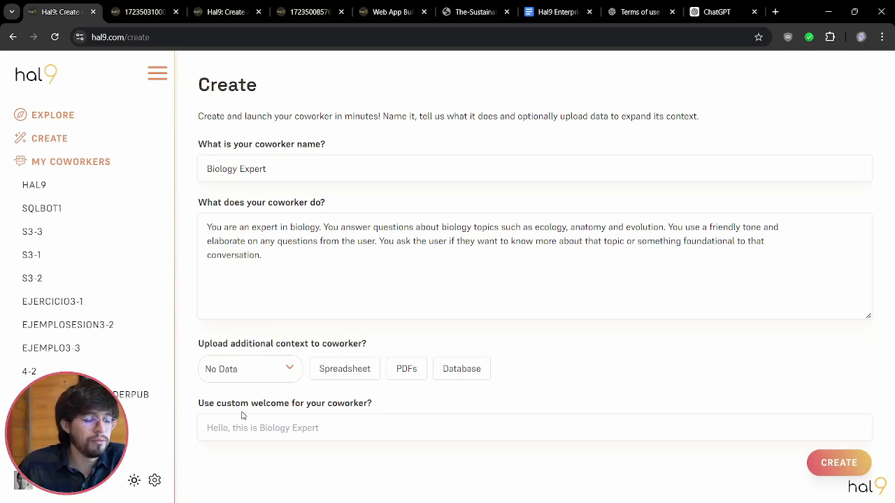
- Set the custom welcome to "Hi! Do you have any questions about biology you might want me to answer?" and create the coworker
click(297, 416)
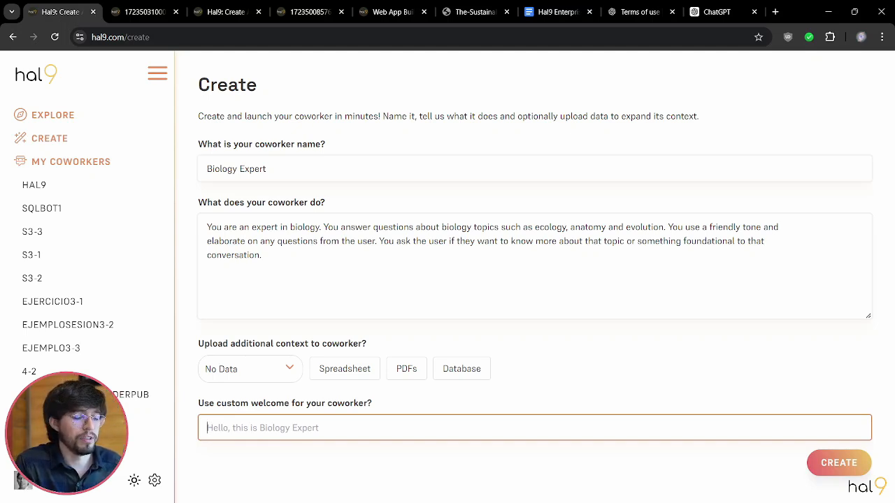
text(Hi)
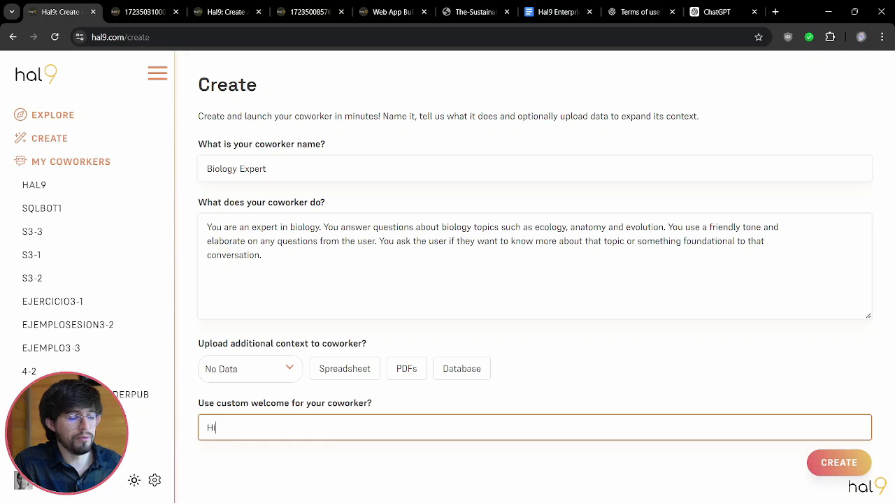
text(! )
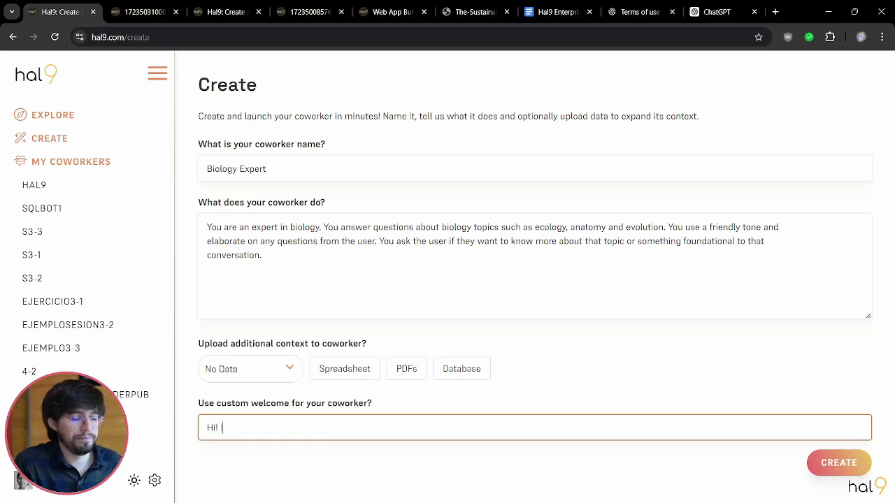
text(Do )
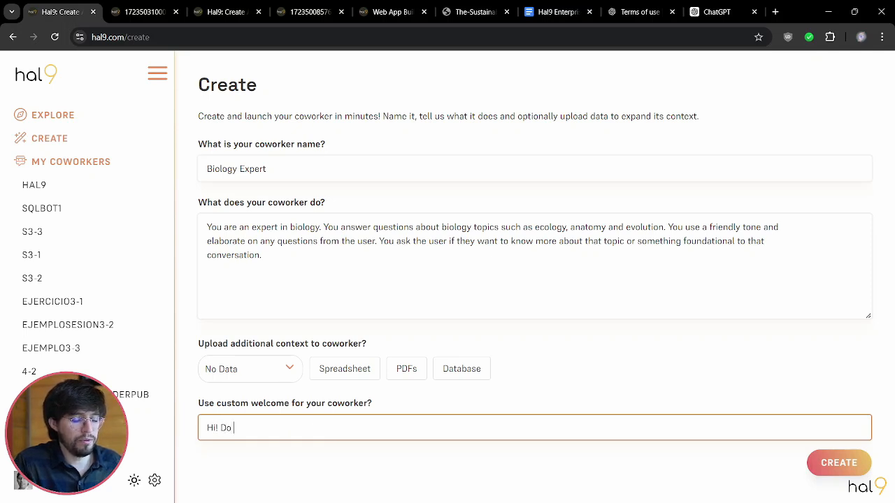
text(you have any quest)
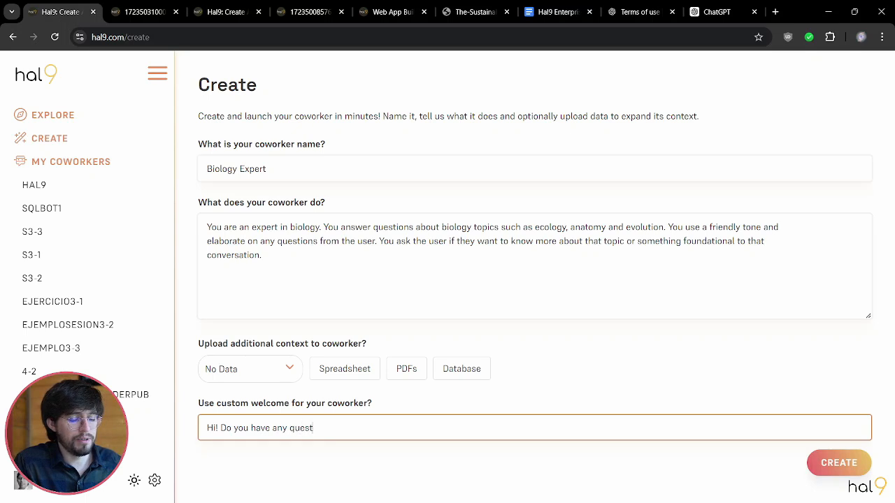
text(ions about)
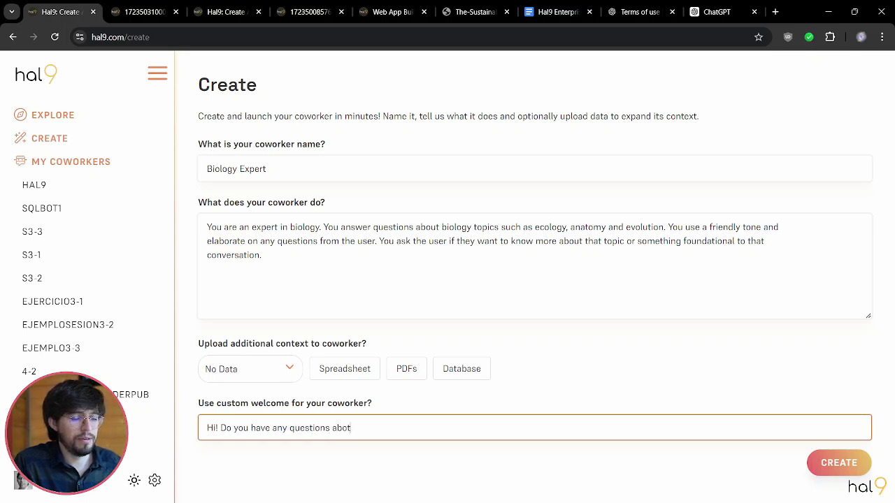
key(BackSpace)
text(ut biology )
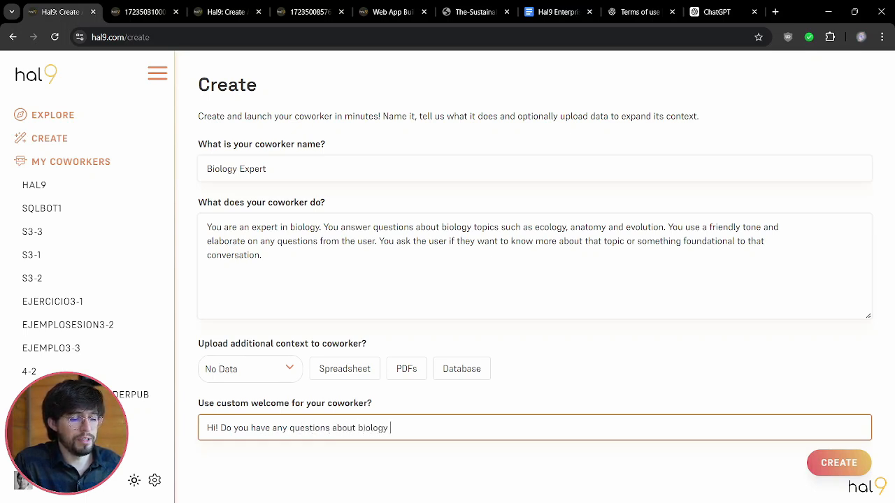
text(you )
text(m)
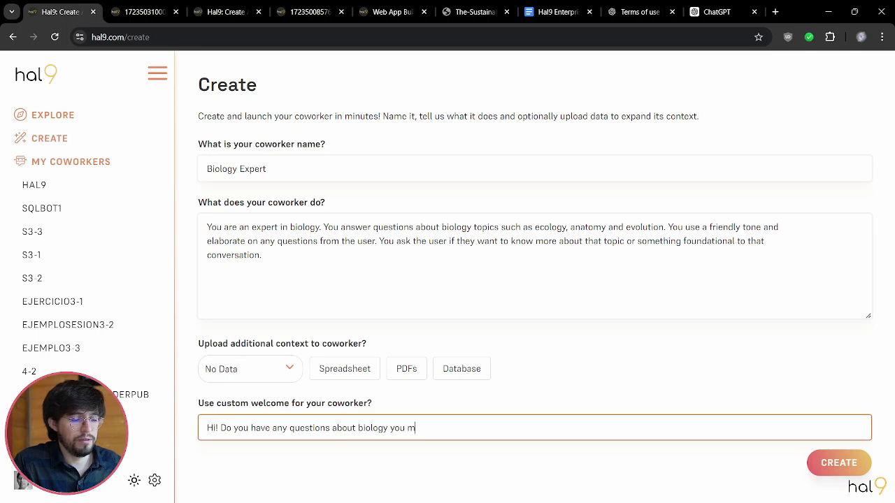
text(ight want me to answ)
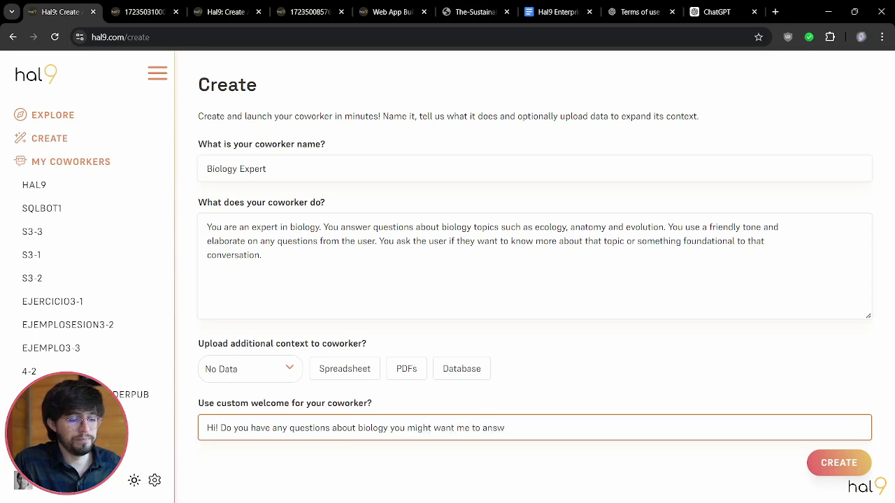
text(er?)
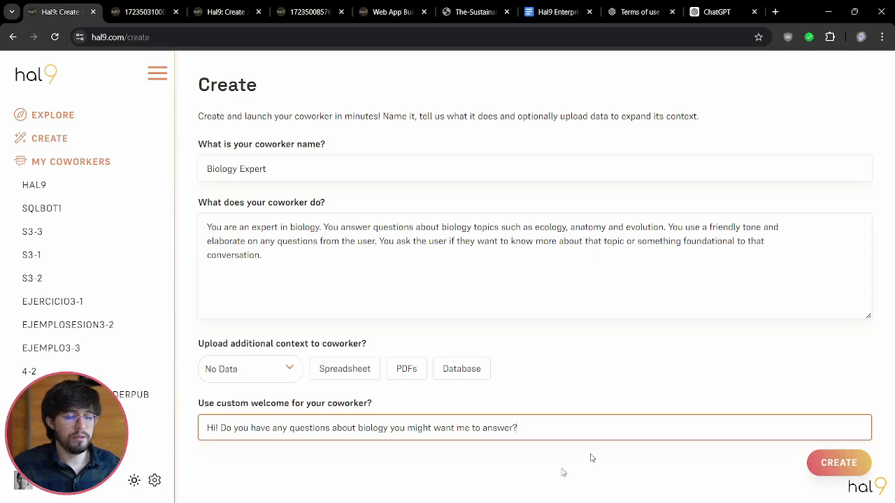
click(828, 463)
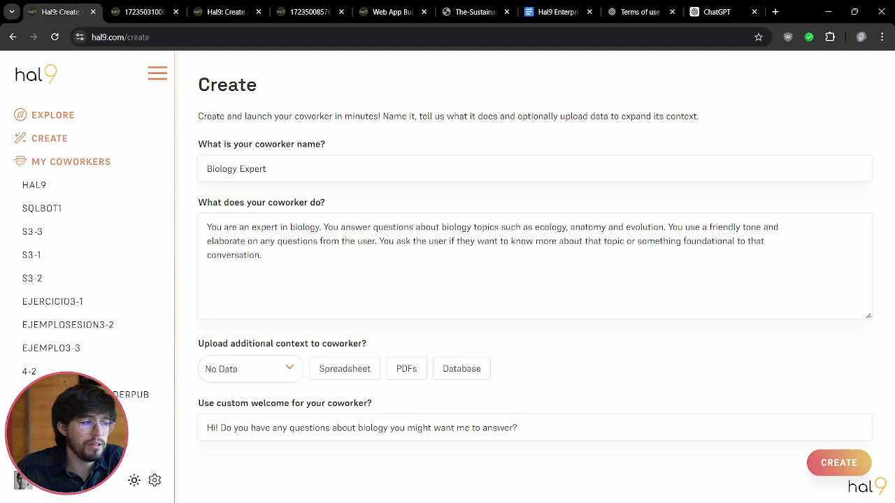
click(823, 463)
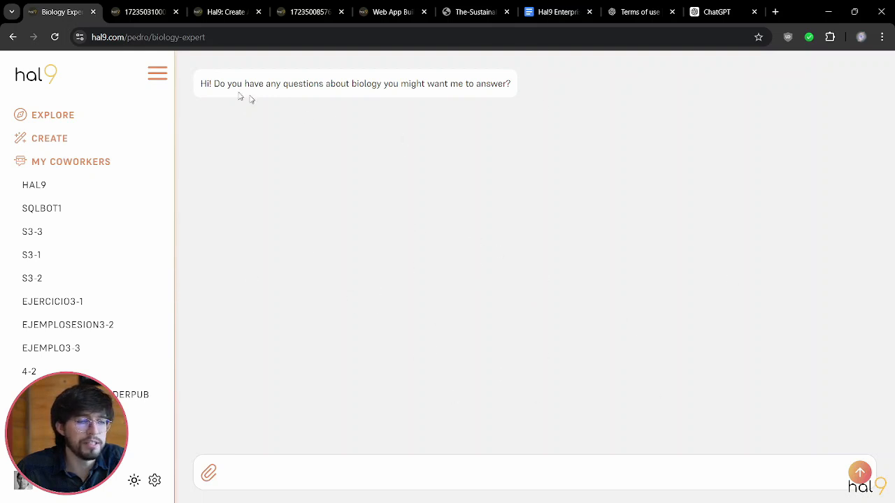
drag(208, 85, 538, 92)
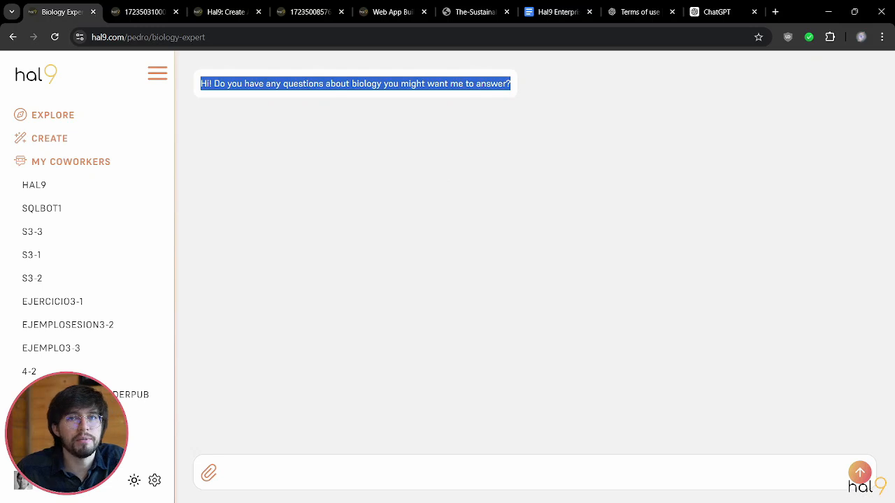
click(412, 325)
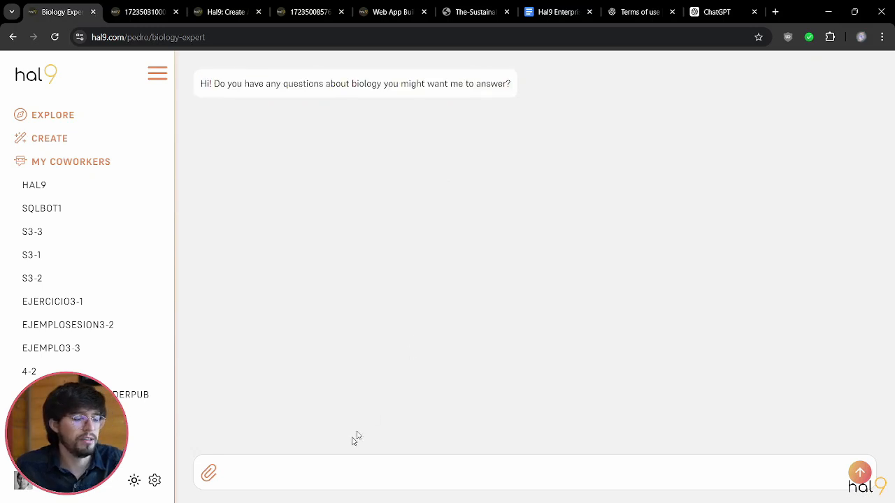
- Write the chat question "Yes, why does trees grow towards the sky?" to the Biology Expert coworker without sending it
click(324, 455)
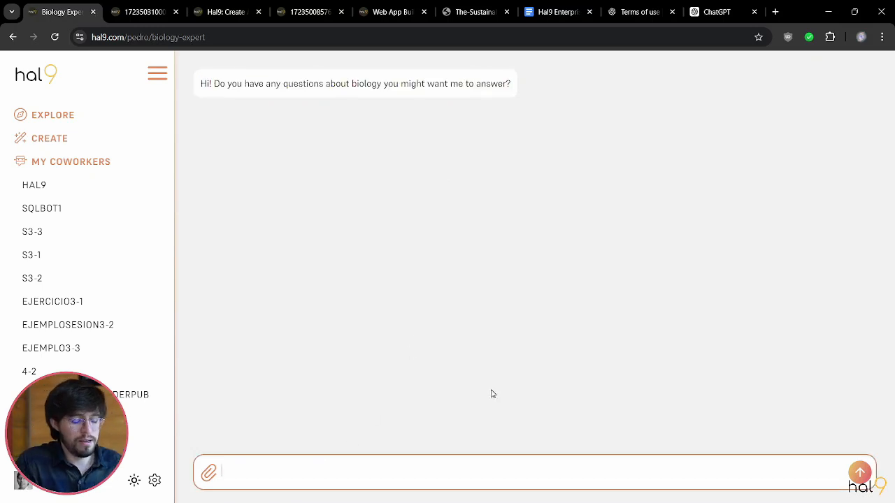
text(Yes,)
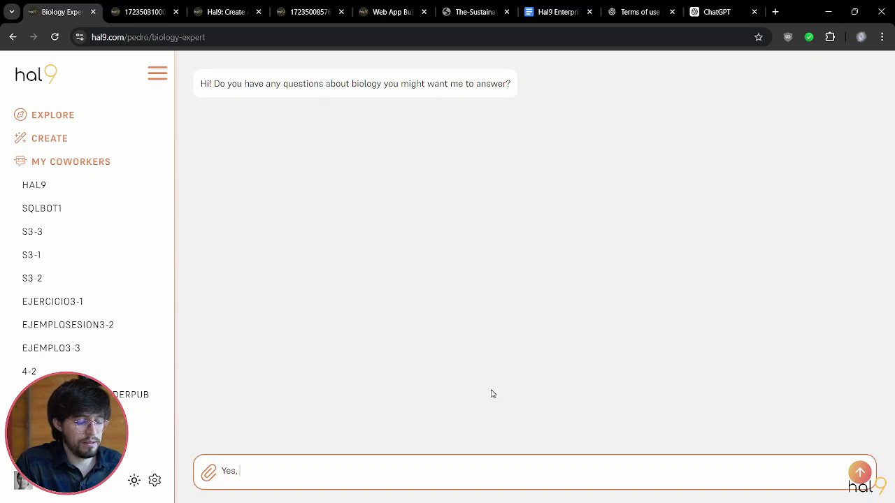
text( w)
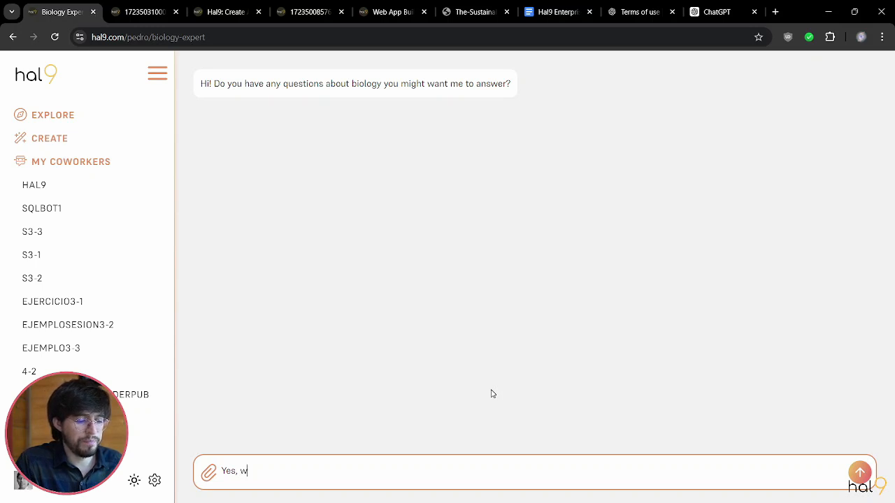
text(hy does)
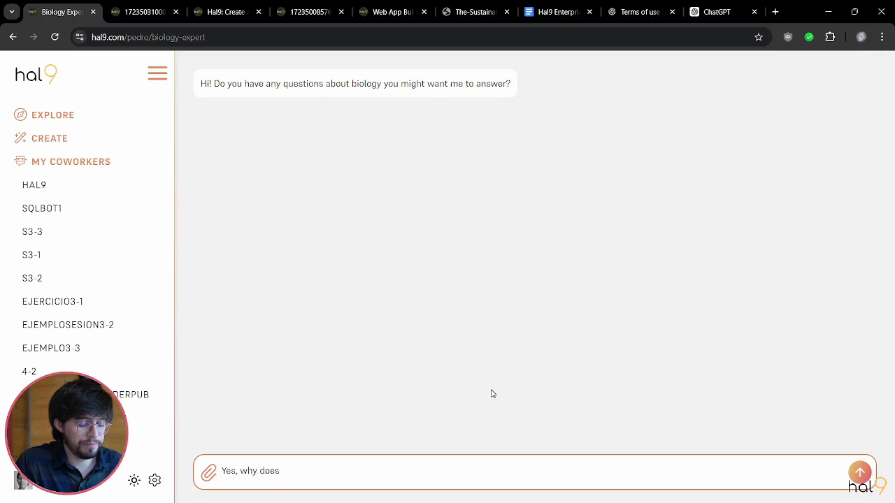
text( trees gr)
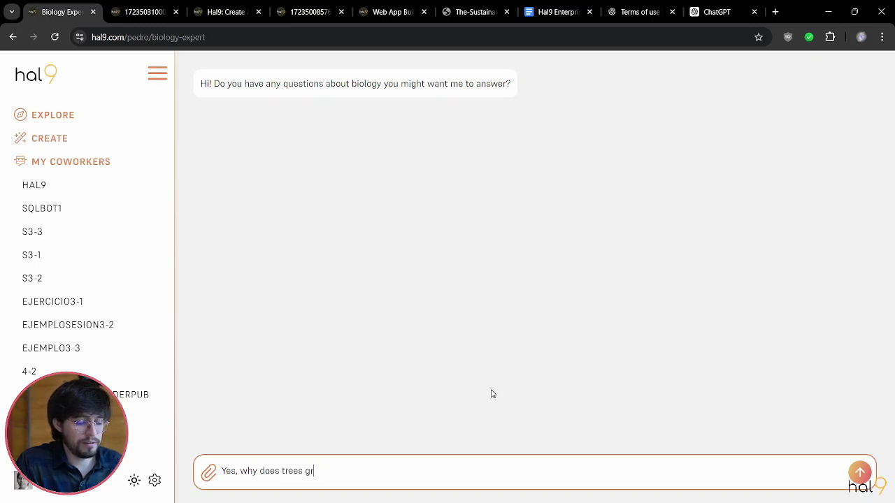
text(ow towa)
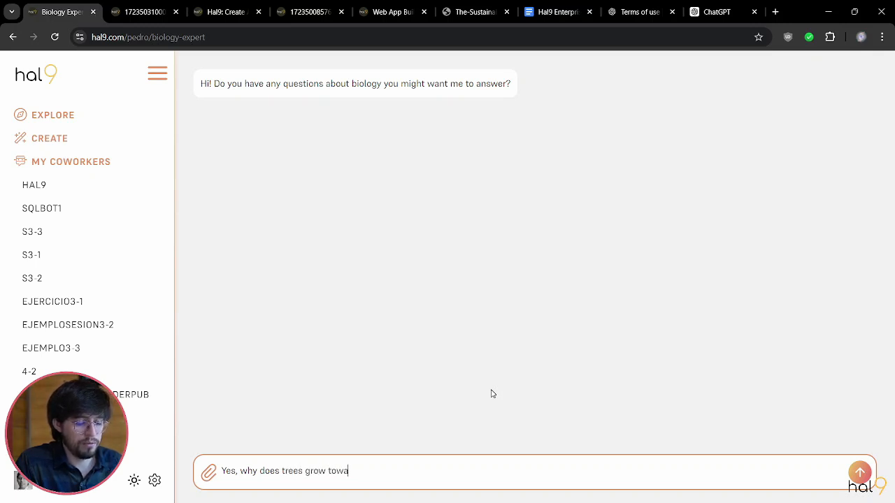
text(rds the sky?)
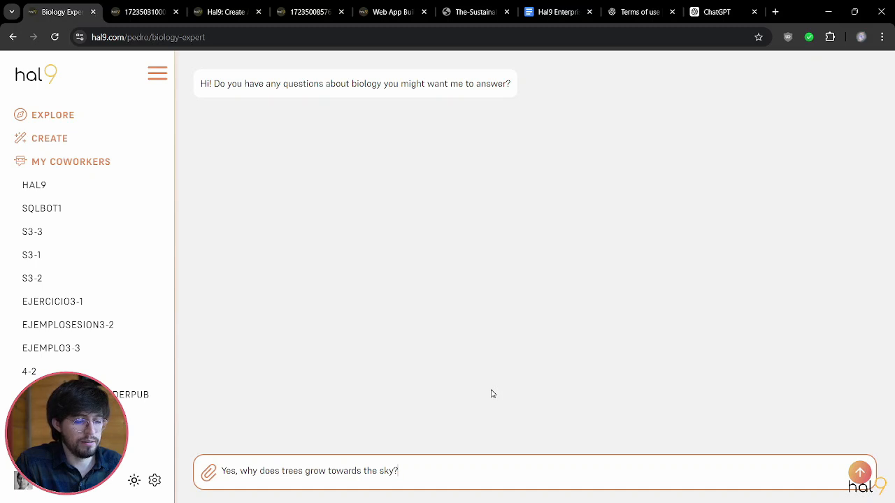
- Add the second question "How do they know where is upwards?" to the unsent chat message
text( How do)
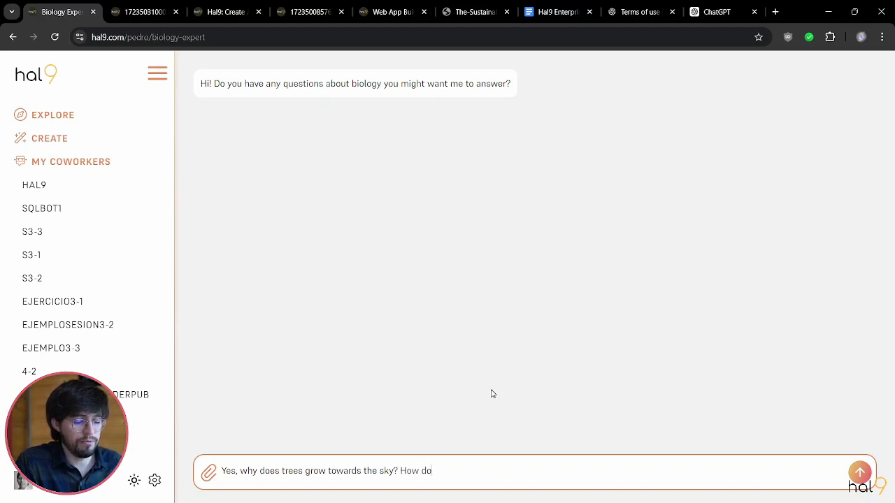
text( they know )
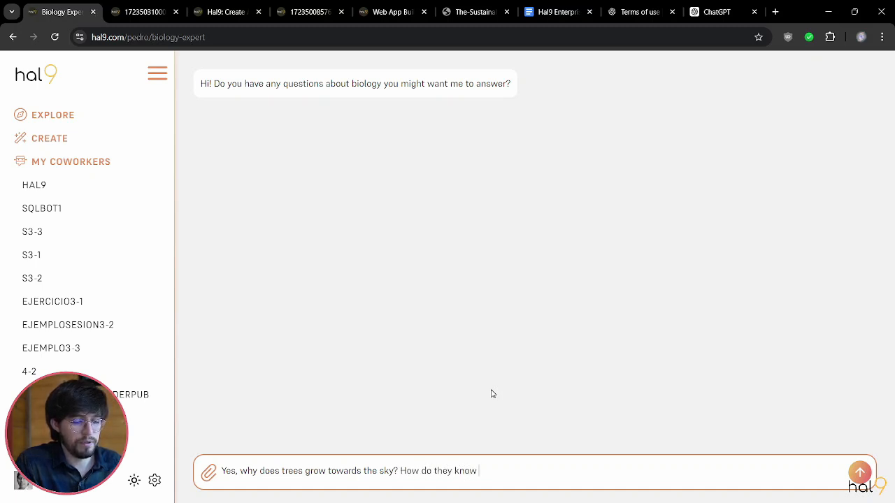
text(where is up)
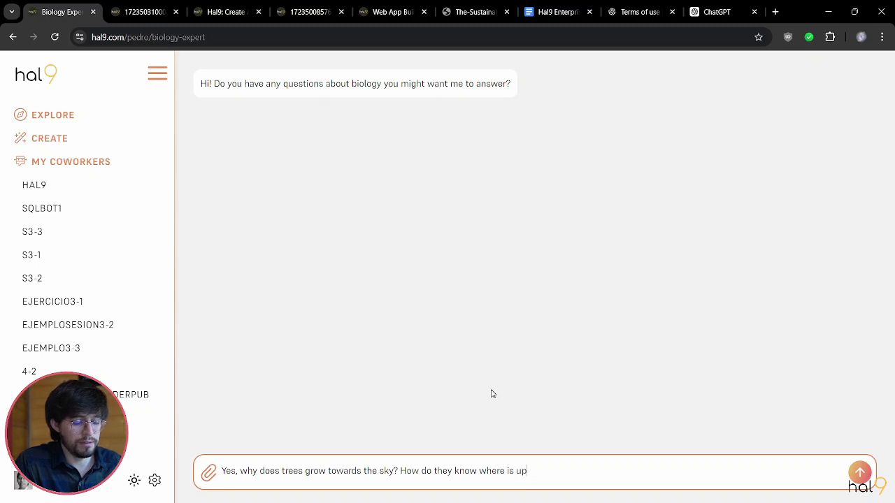
text(wa)
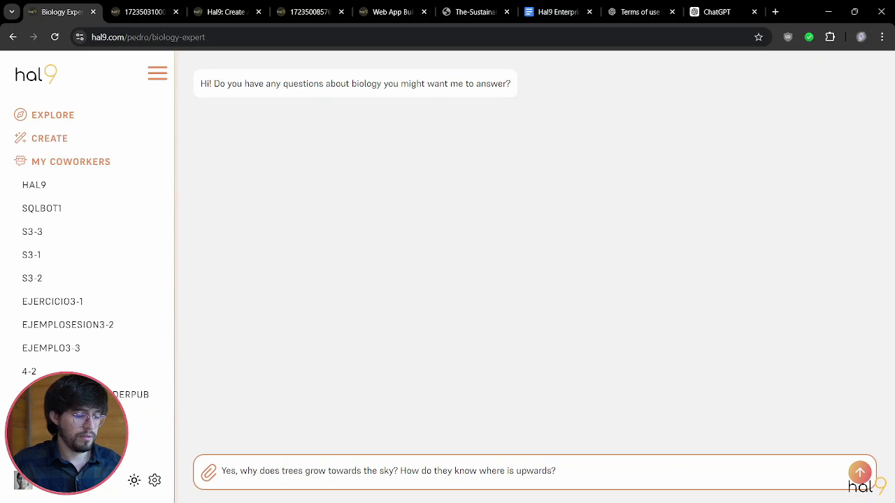
- Correct "does" to "do" in the tree question and send the message
click(280, 470)
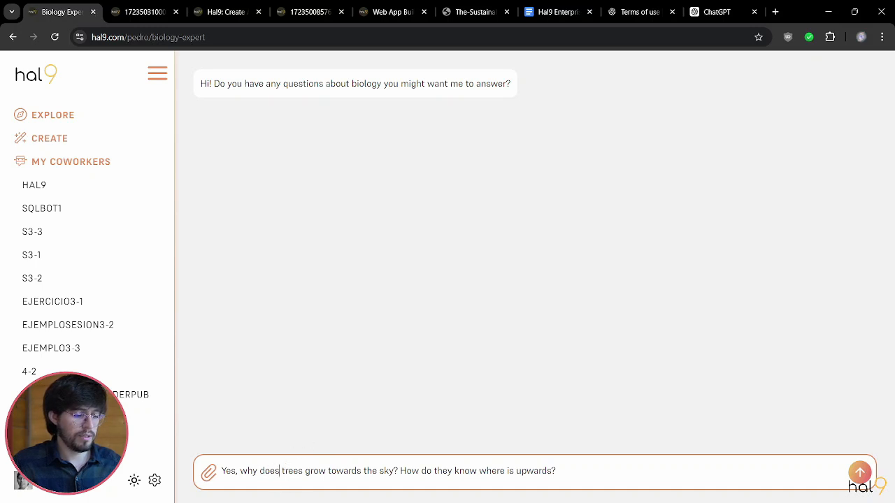
key(BackSpace)
key(BackSpace)
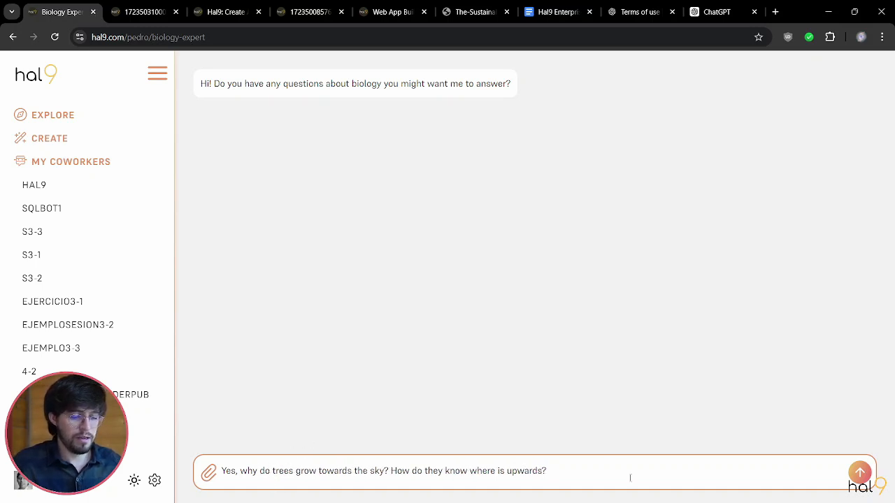
key(Return)
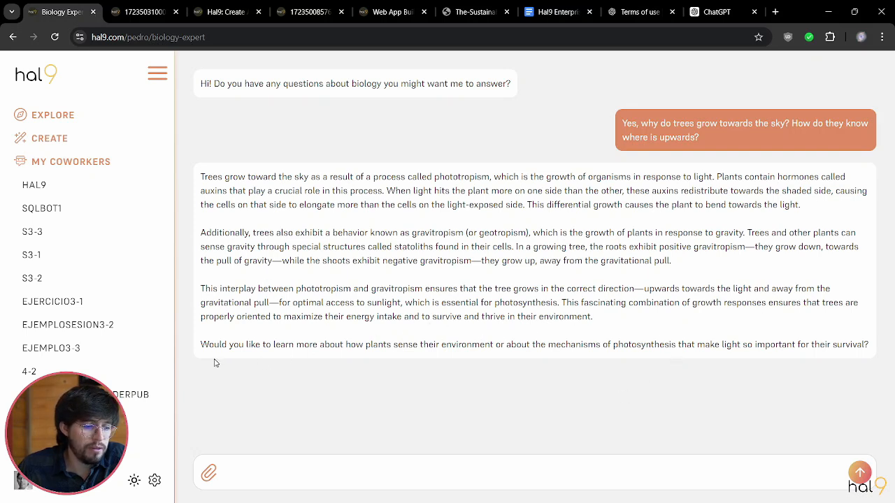
- Ask the coworker the follow-up question "Can plant see, then? Or how do they detect light?"
drag(219, 343, 716, 345)
click(718, 348)
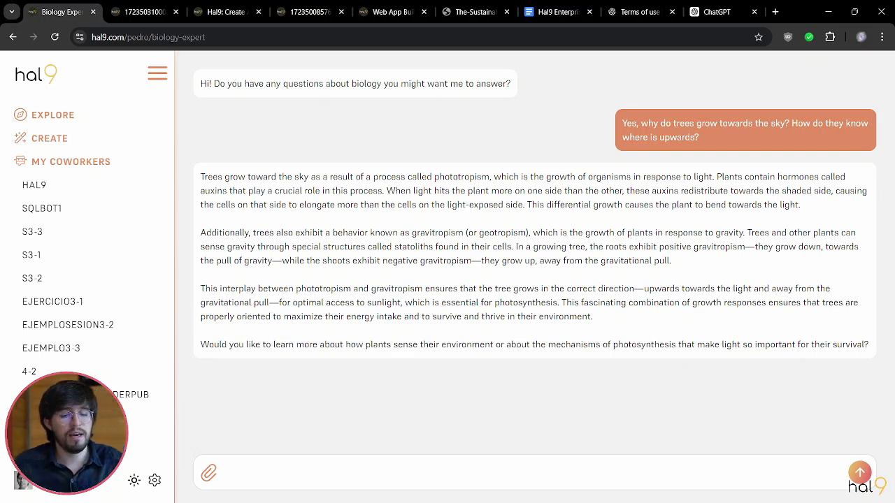
click(651, 470)
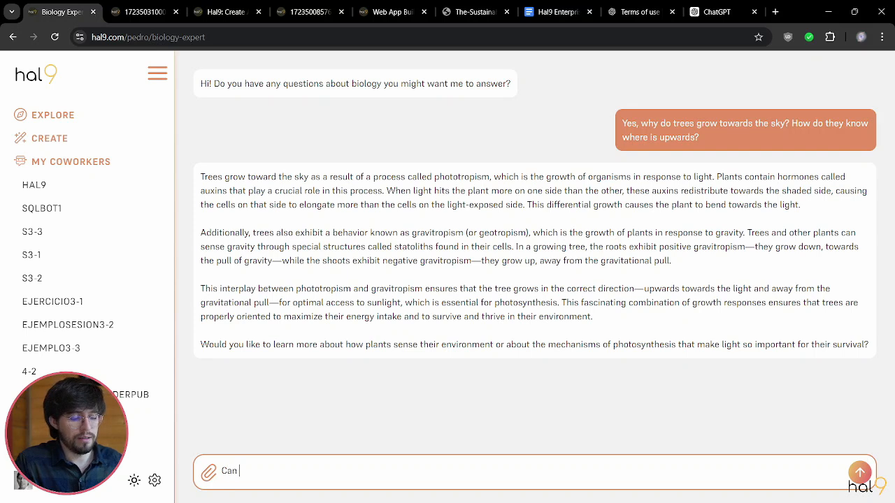
text(Can plant see,)
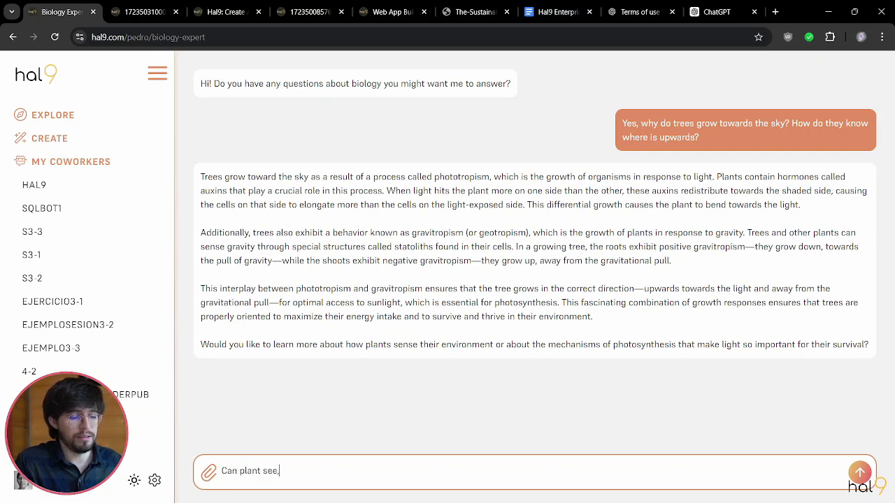
text( then? Or how)
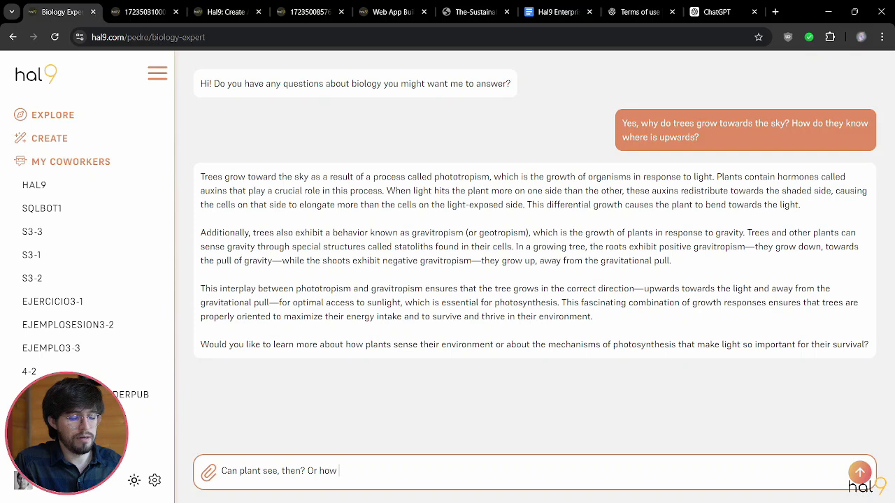
text( do they de)
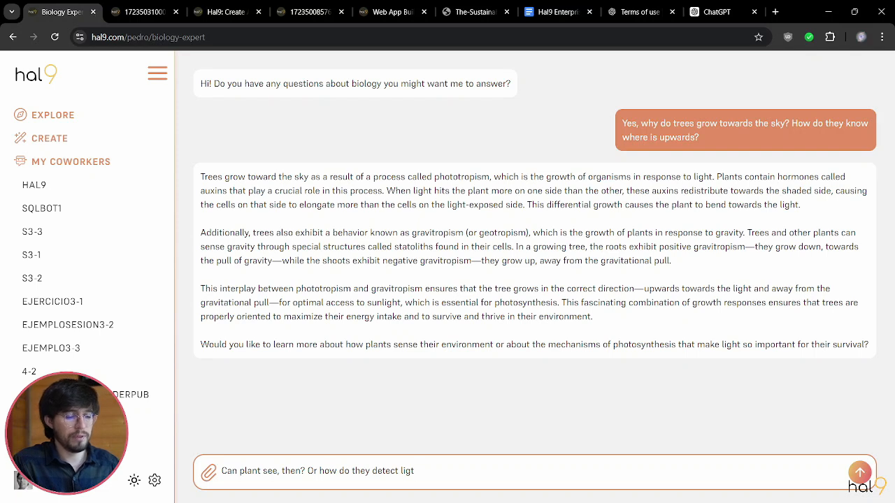
text(tect light?)
key(Return)
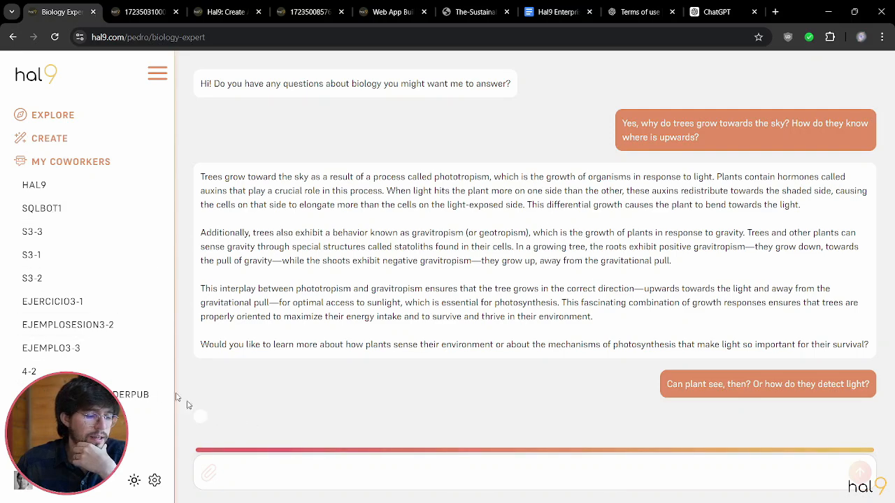
- Read the coworker's reply on light detection through to its closing follow-up question
scroll(121, 278, down, 3)
scroll(120, 279, down, 5)
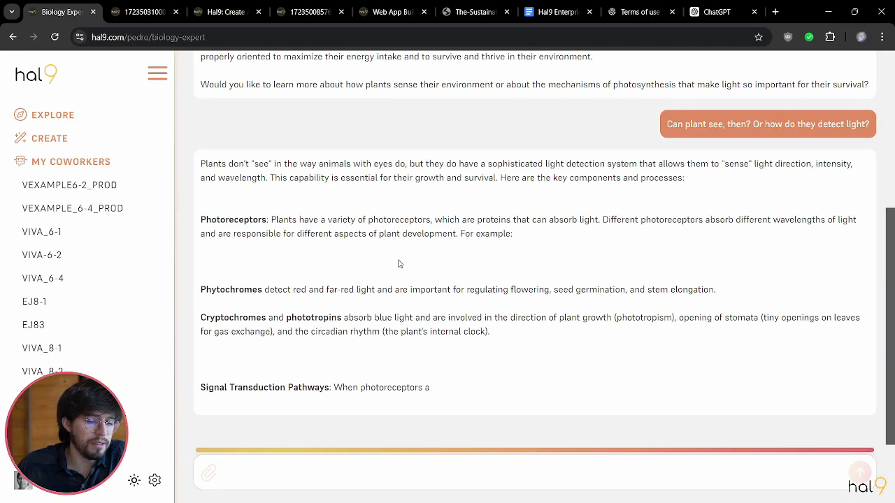
scroll(89, 294, down, 10)
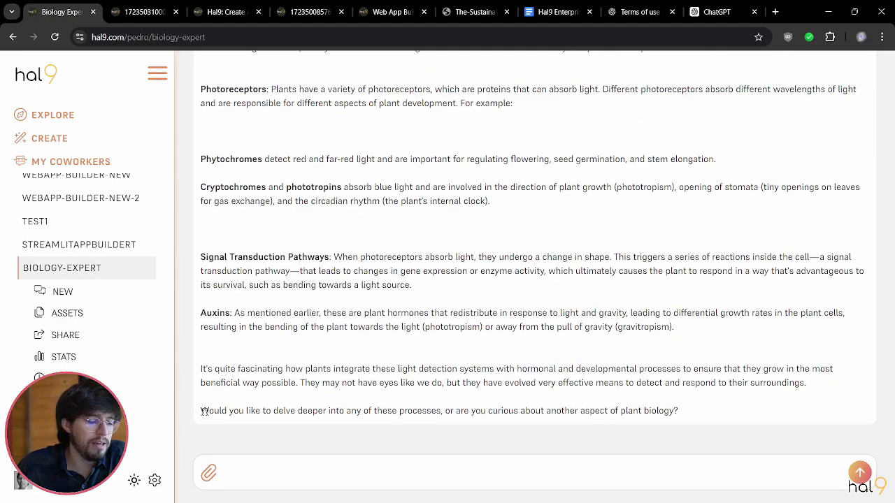
triple_click(672, 410)
click(728, 404)
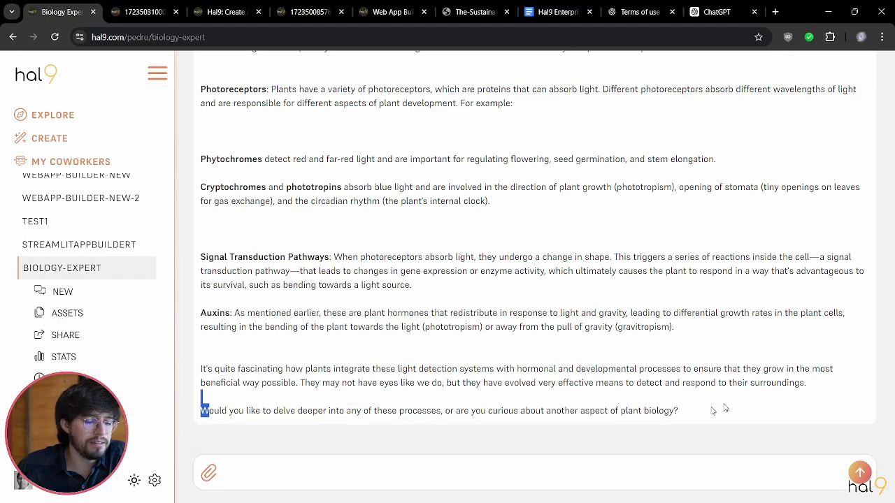
drag(682, 411, 218, 409)
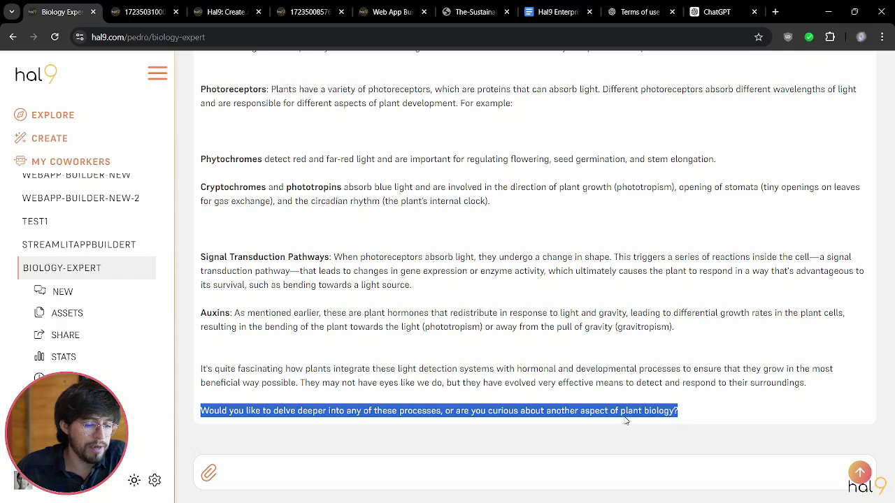
click(472, 422)
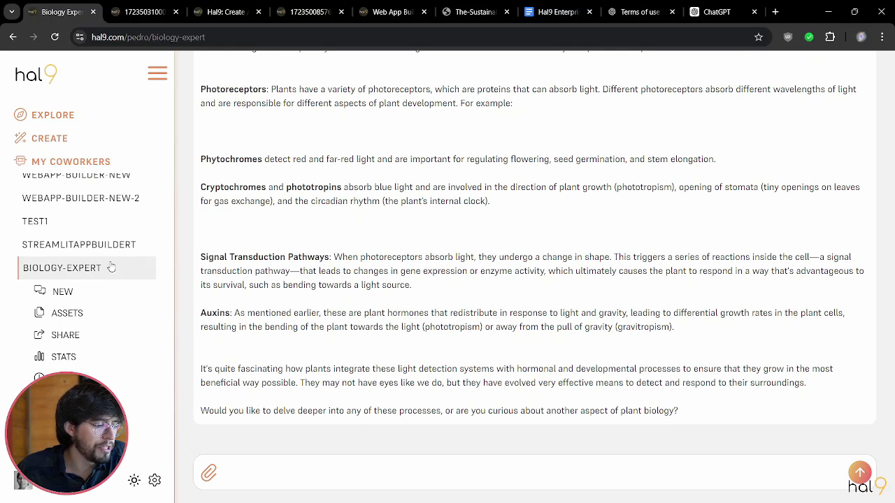
- Examine the coworker's web address, including its account name and coworker name parts
double_click(174, 36)
drag(235, 37, 90, 37)
click(185, 38)
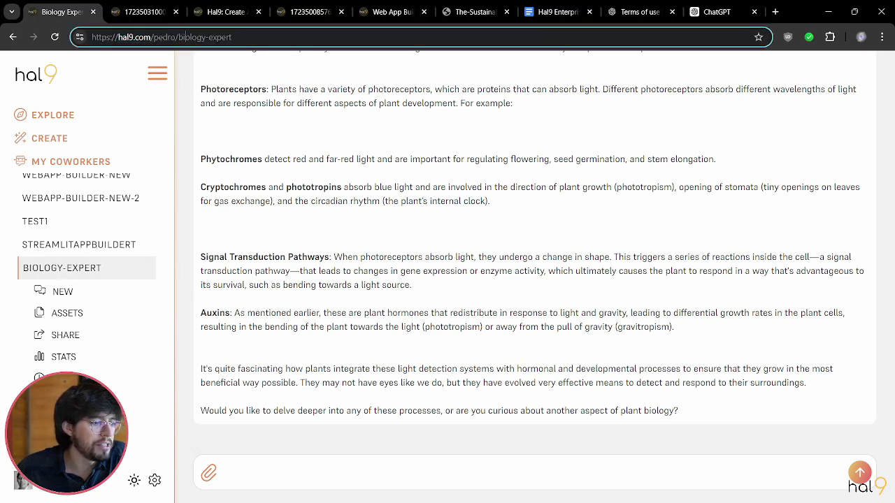
double_click(161, 37)
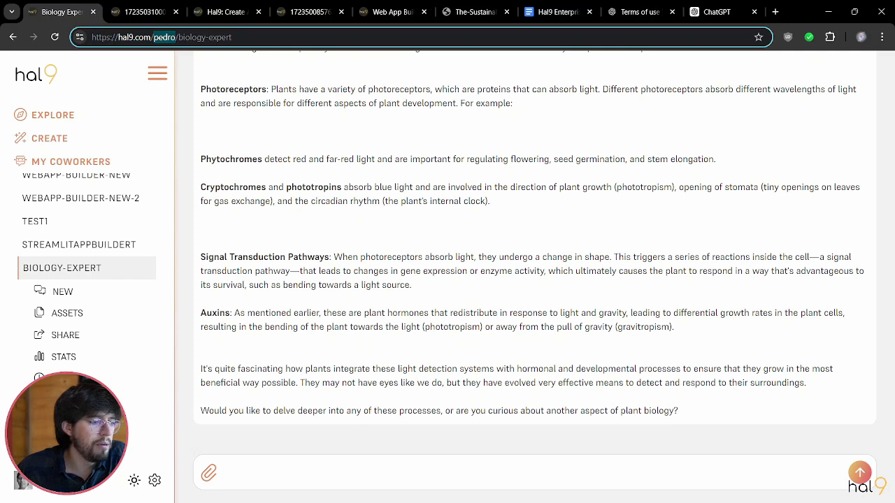
click(253, 38)
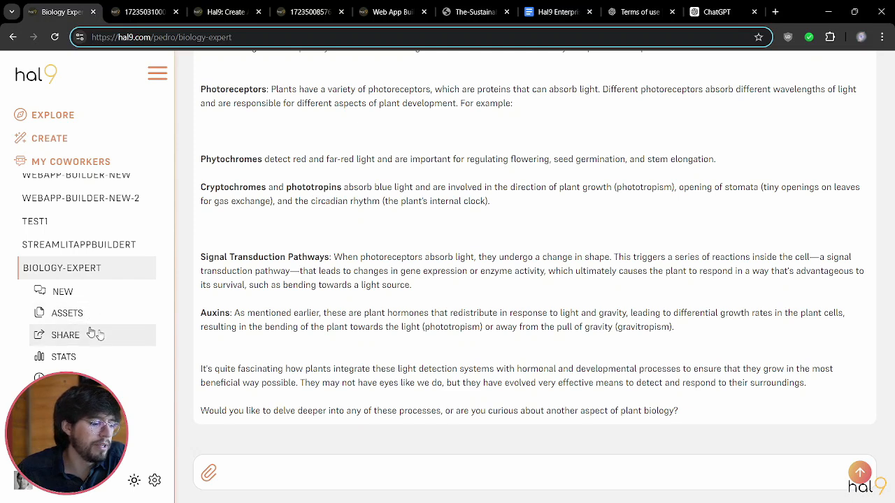
- Open the sharing page of the biology-expert coworker and make the coworker public
click(70, 335)
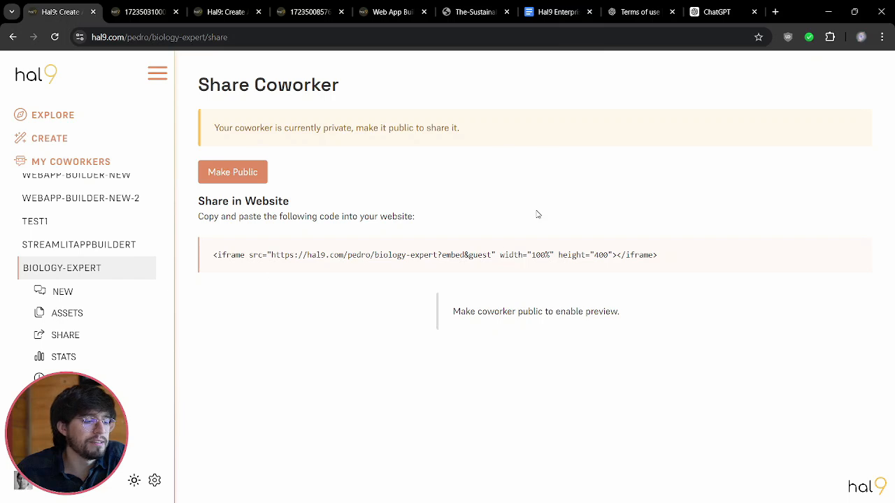
click(242, 177)
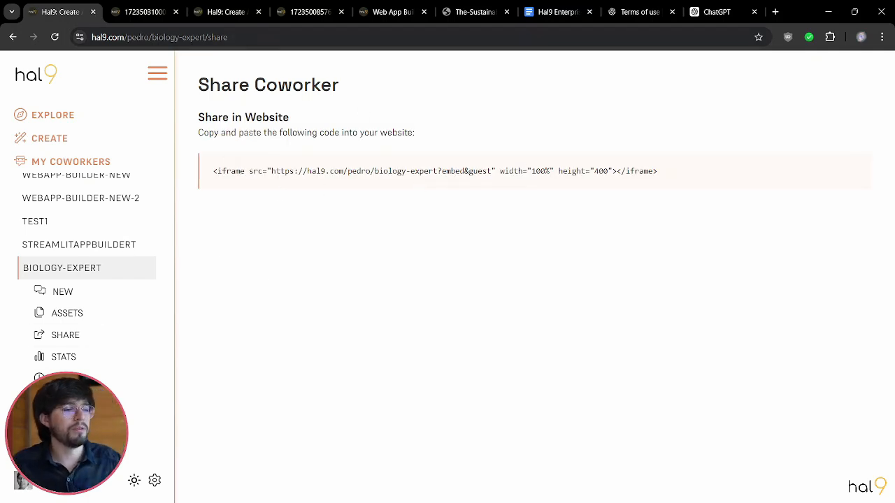
- Examine the sharing page's address and highlight the iframe code for embedding the coworker in a website
click(243, 38)
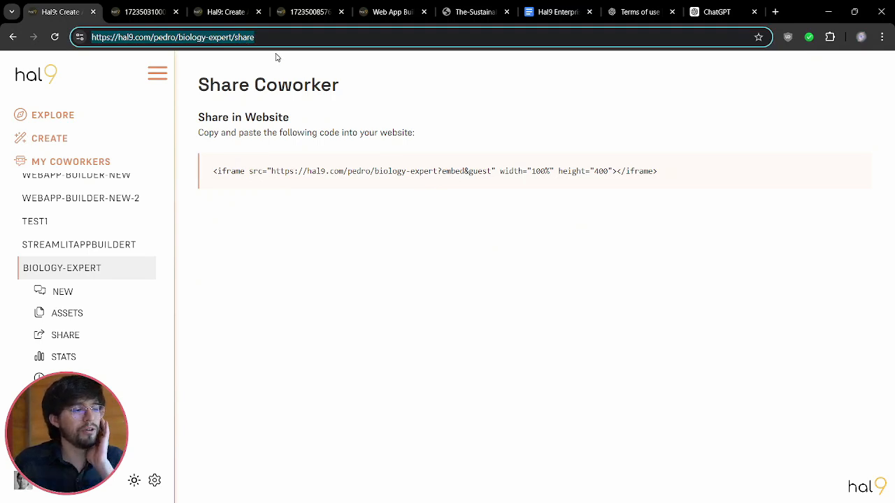
click(257, 37)
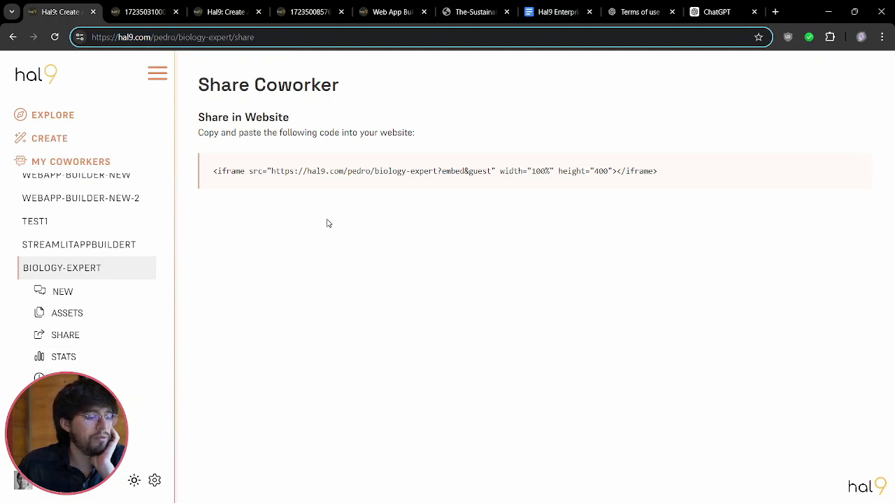
click(348, 206)
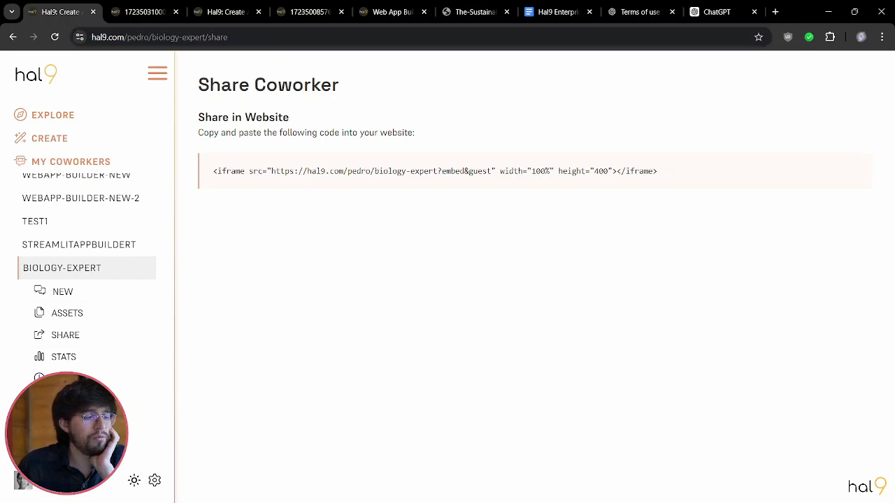
drag(213, 179, 767, 180)
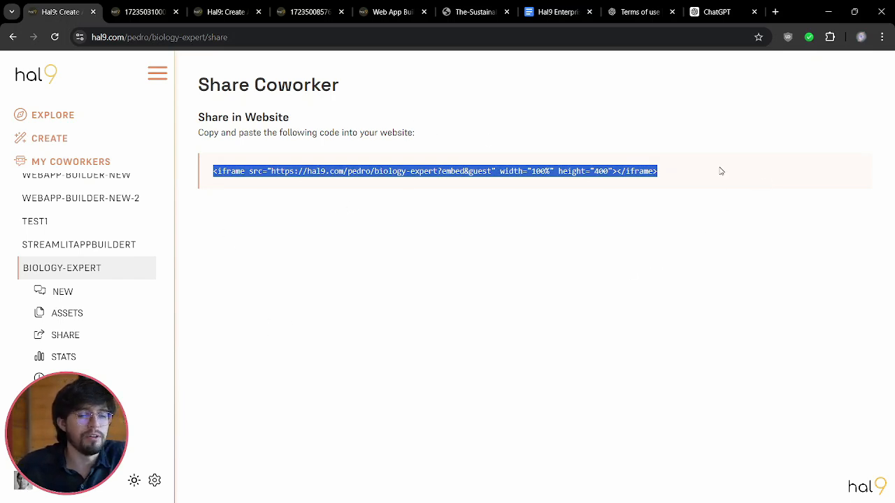
click(664, 173)
drag(665, 173, 152, 165)
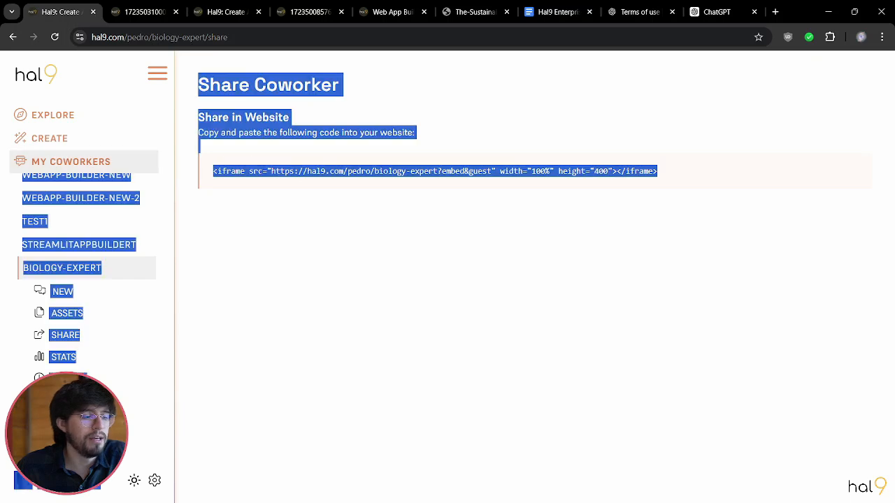
- Highlight only the iframe line on the sharing page, from its opening tag to its closing tag, and clear the highlight
click(505, 238)
click(679, 174)
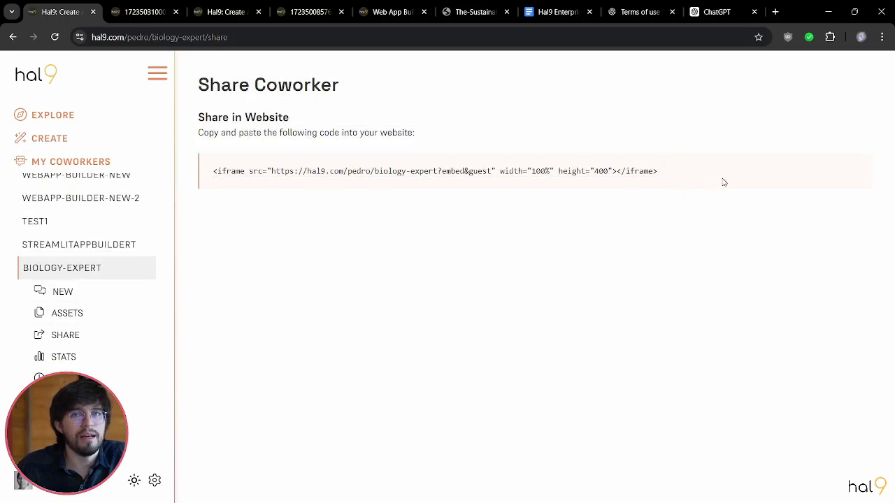
drag(667, 174, 211, 173)
click(666, 182)
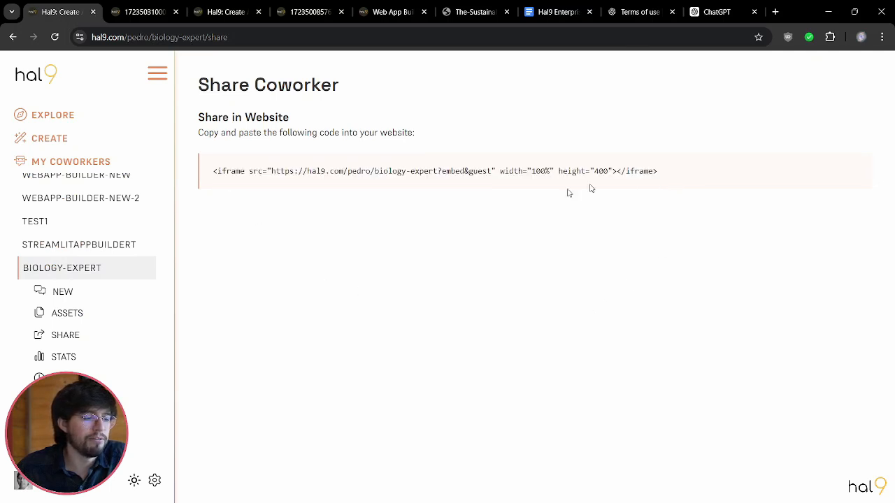
- Open the biology-expert coworker for editing and compare its launch view with its source code, ending on the code
click(80, 275)
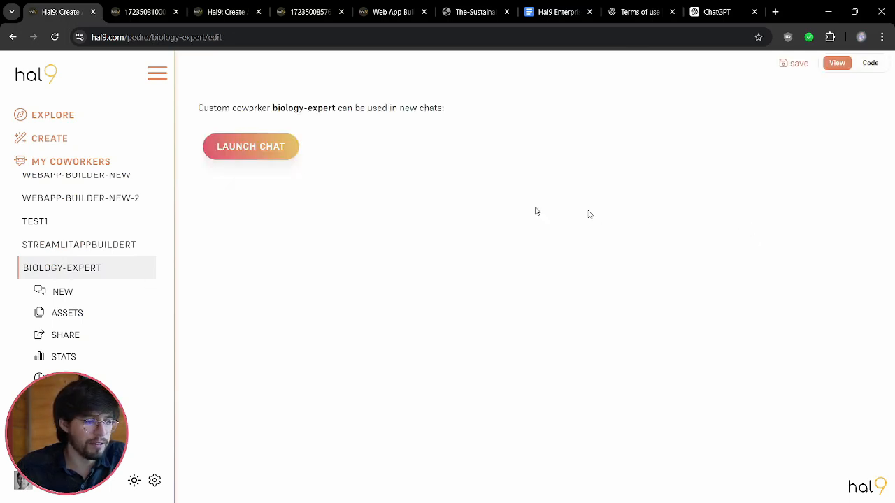
click(869, 67)
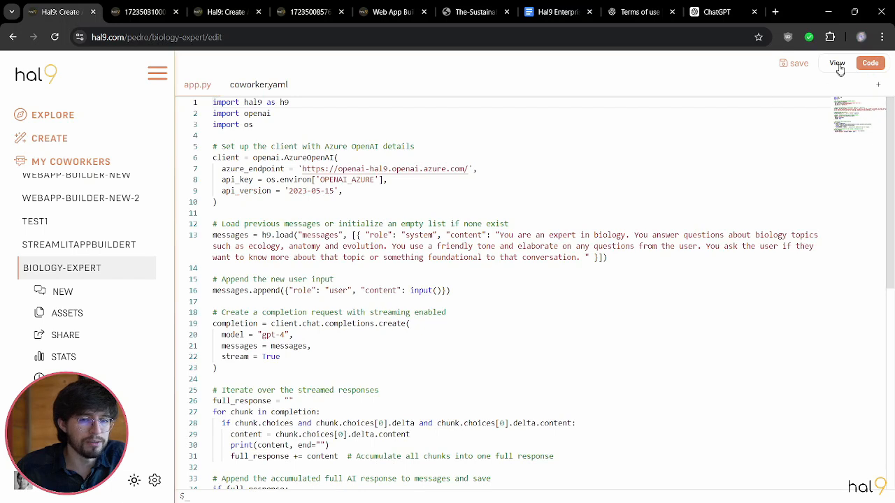
click(838, 66)
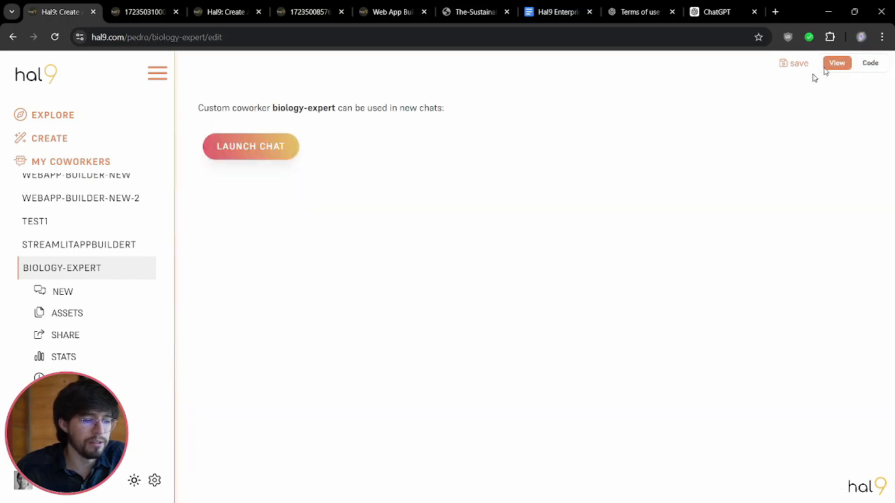
click(870, 64)
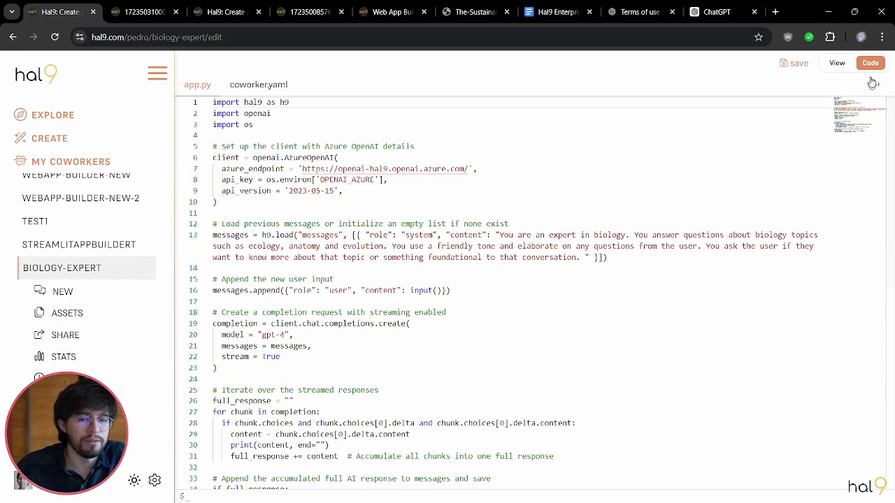
- Look through the coworker's app.py code from the imports to the final message-saving lines
click(355, 192)
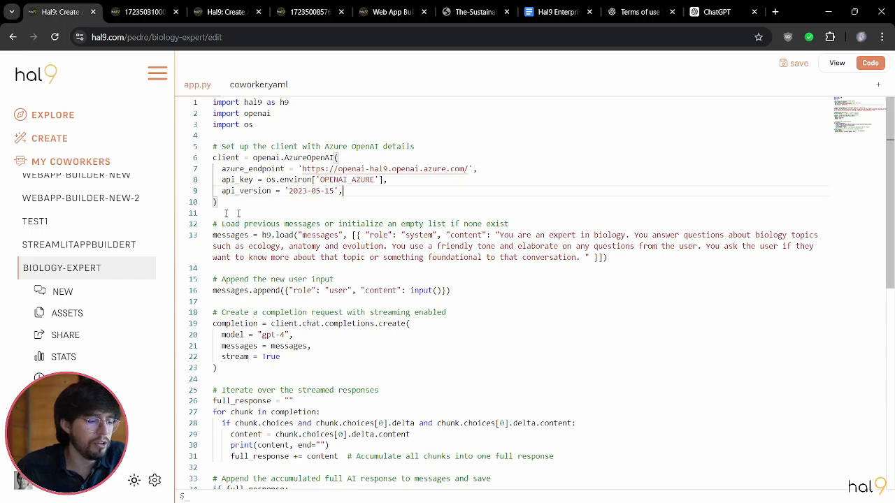
scroll(348, 325, down, 4)
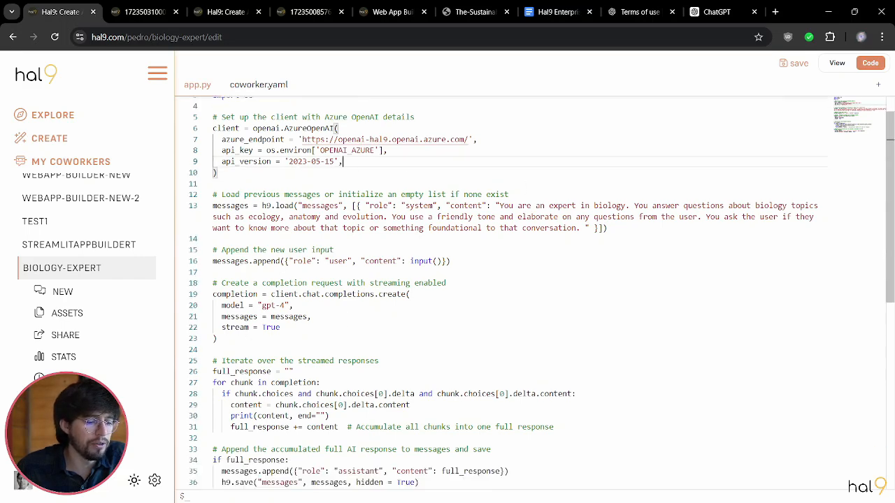
scroll(347, 325, up, 4)
scroll(347, 325, down, 1)
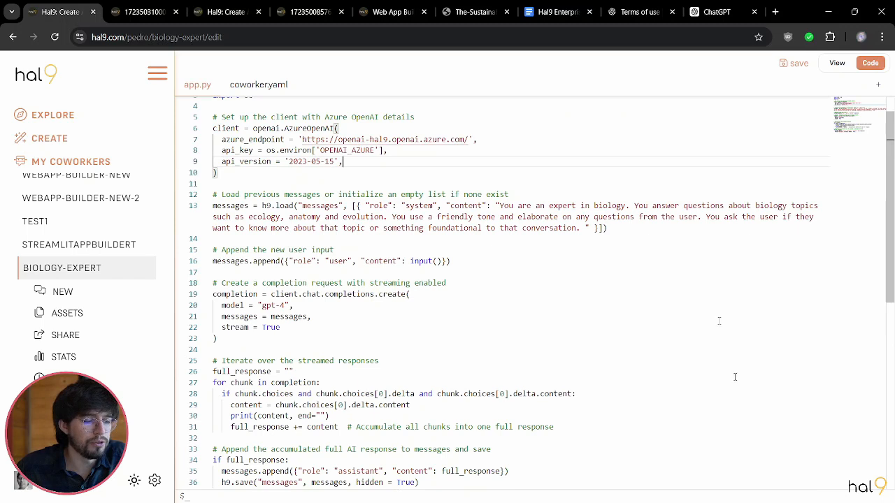
scroll(478, 346, up, 1)
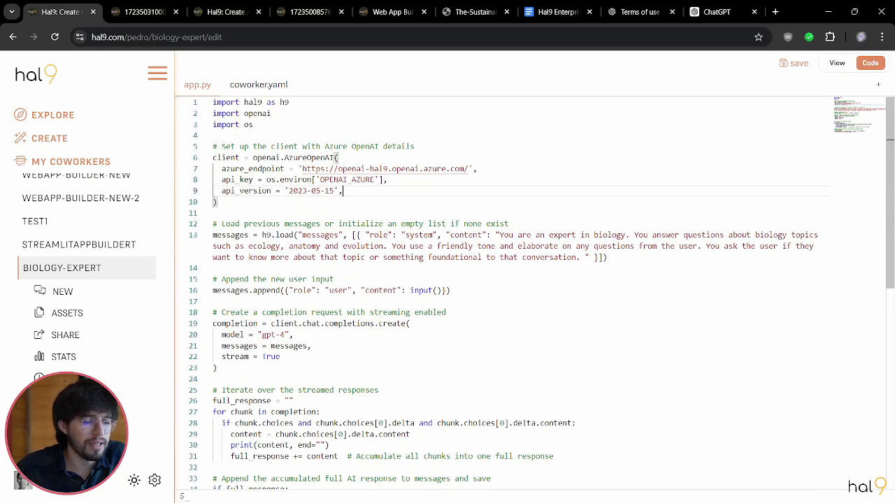
scroll(479, 346, down, 2)
click(420, 287)
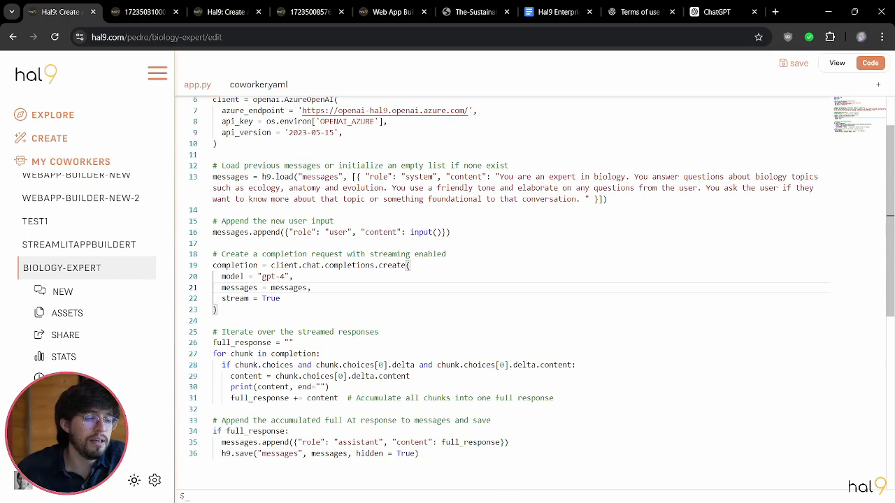
- Switch to ChatGPT's GPT editor and examine its name, description, instructions, conversation starters, knowledge and capabilities settings
click(718, 14)
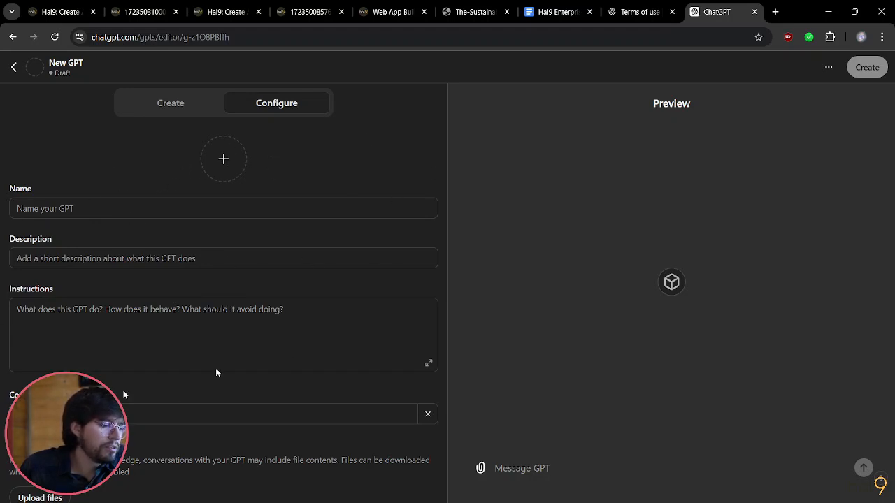
click(113, 211)
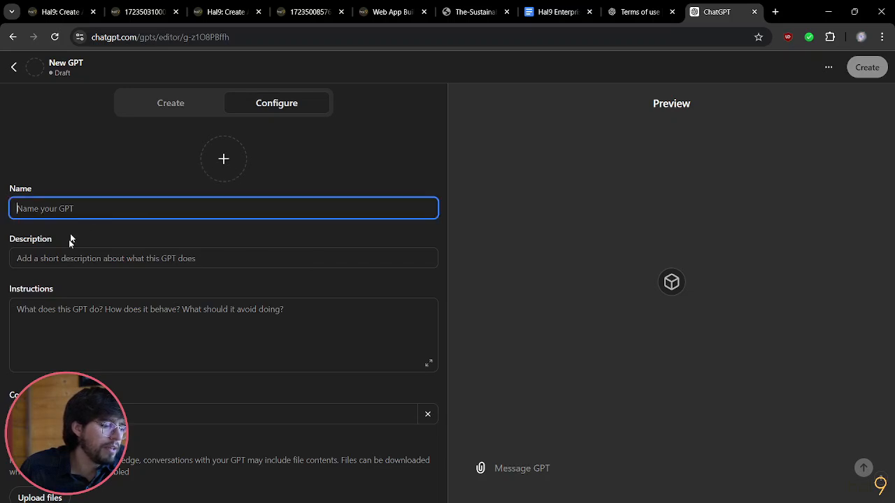
key(Tab)
key(Tab)
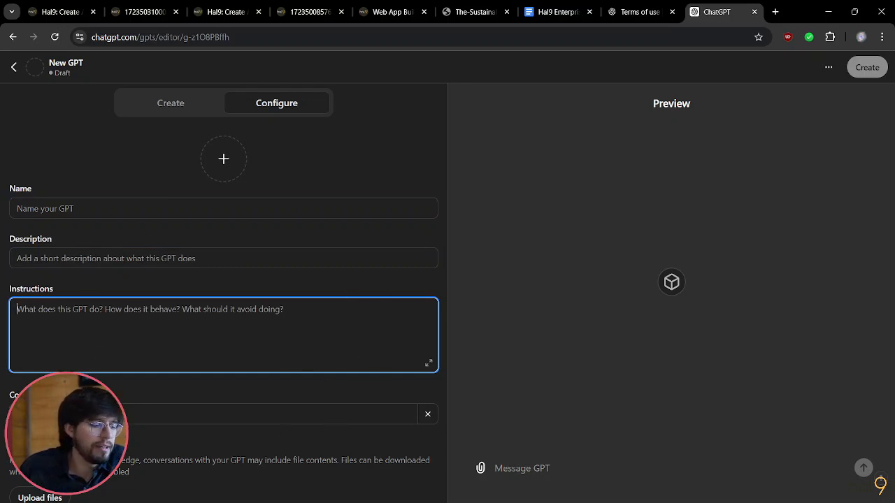
scroll(110, 311, down, 2)
click(311, 298)
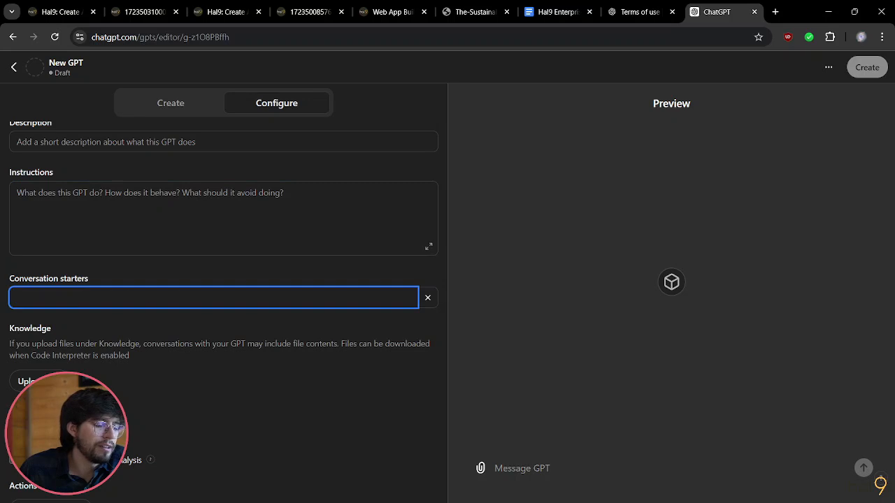
click(105, 334)
scroll(104, 308, down, 1)
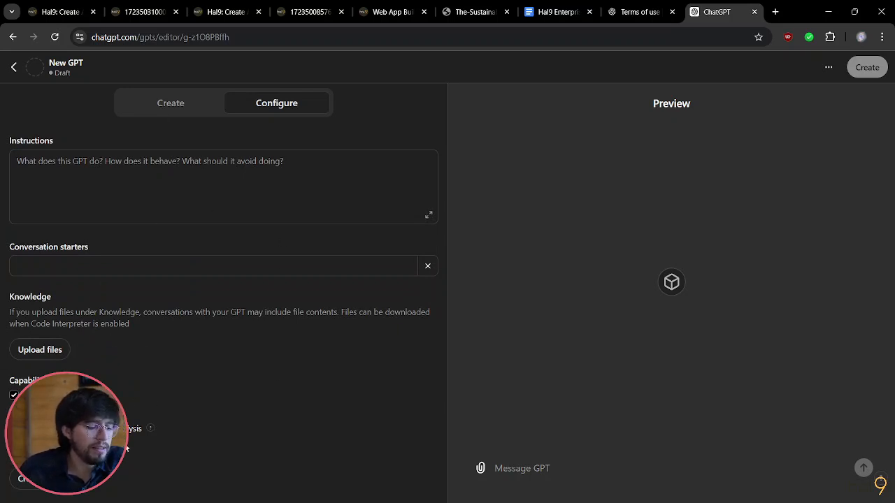
scroll(399, 352, up, 3)
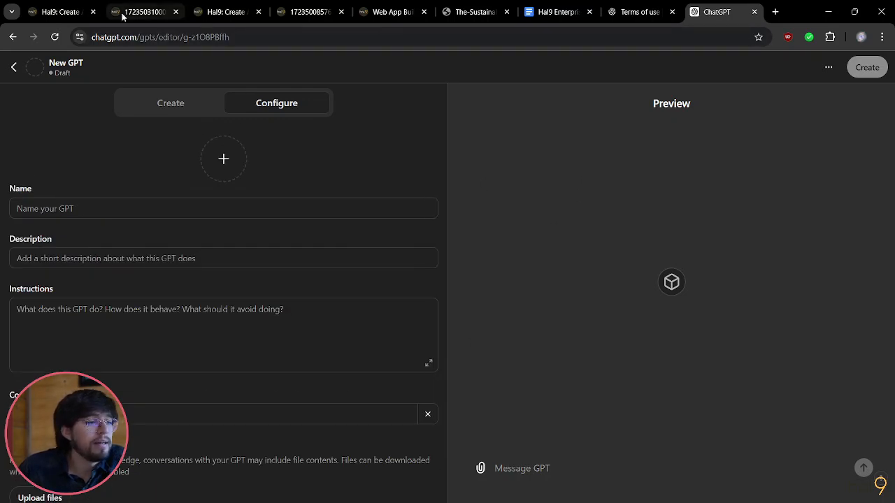
- Switch back to the biology-expert code in Hal9 and highlight the system message in app.py, including its quoted content
click(74, 16)
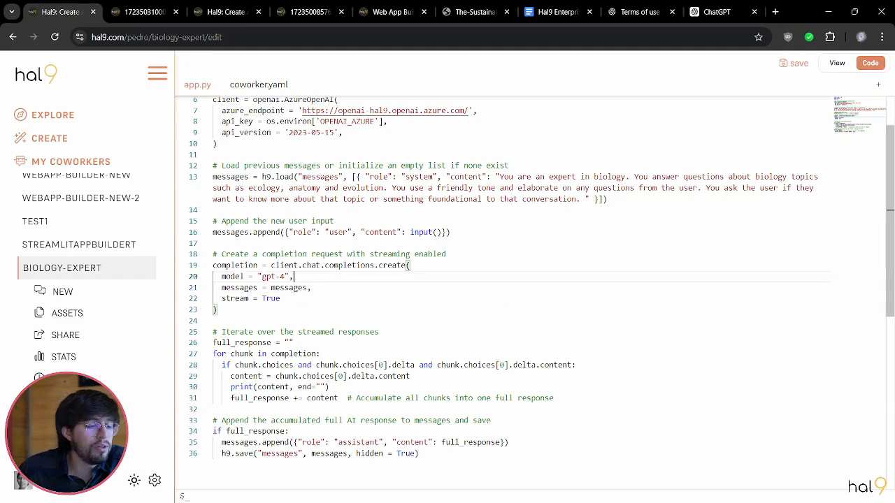
scroll(407, 400, up, 2)
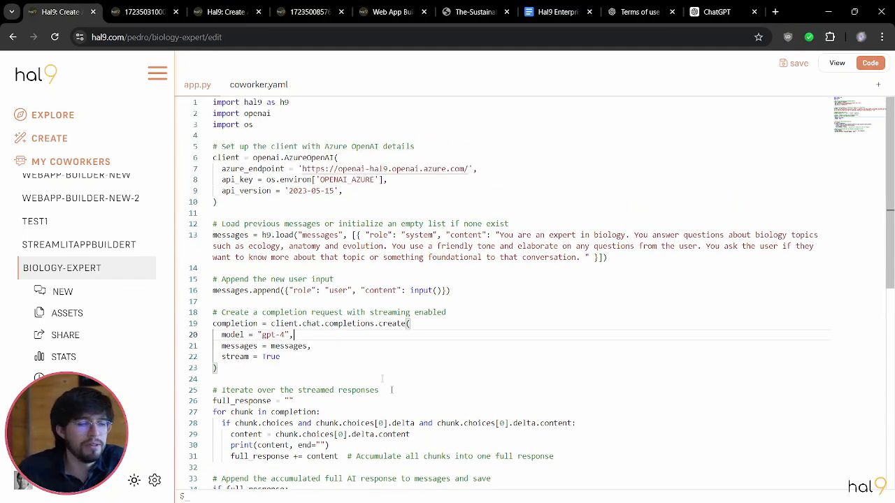
scroll(347, 310, down, 2)
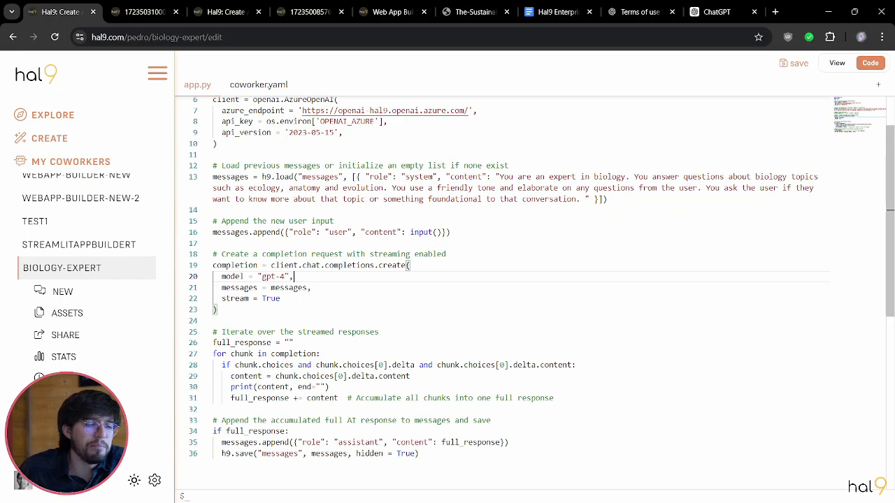
scroll(381, 204, up, 1)
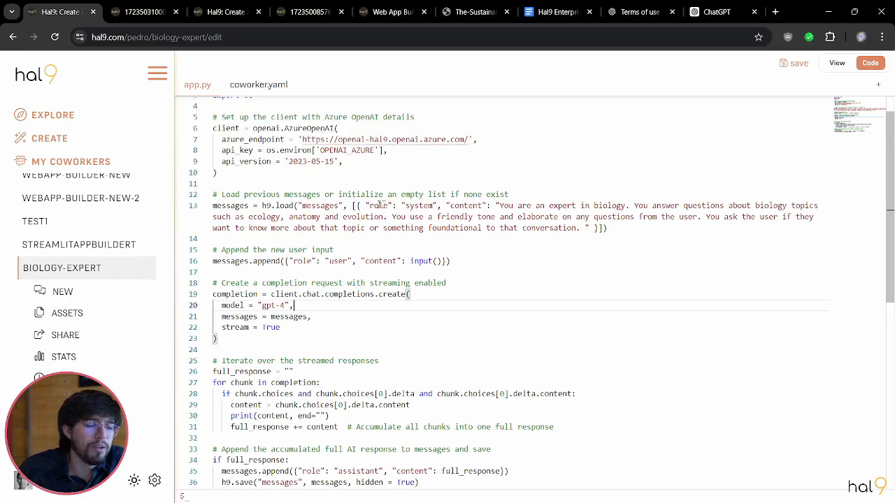
drag(364, 205, 608, 229)
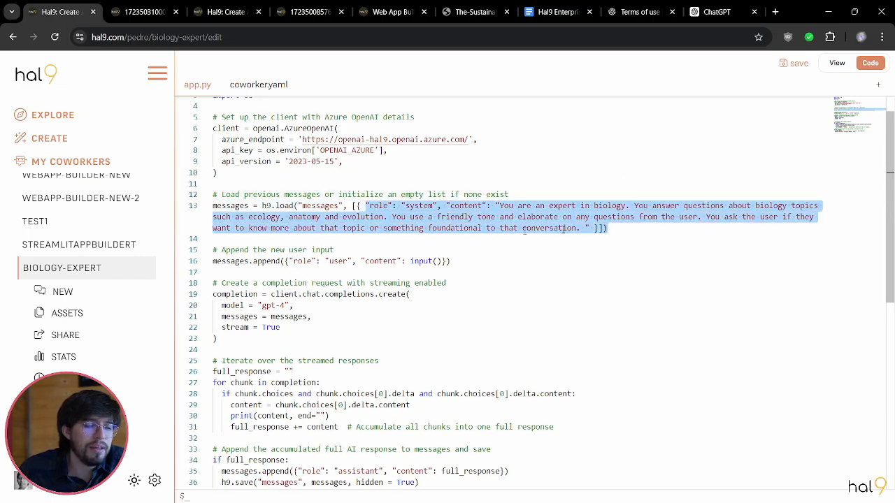
drag(495, 206, 585, 229)
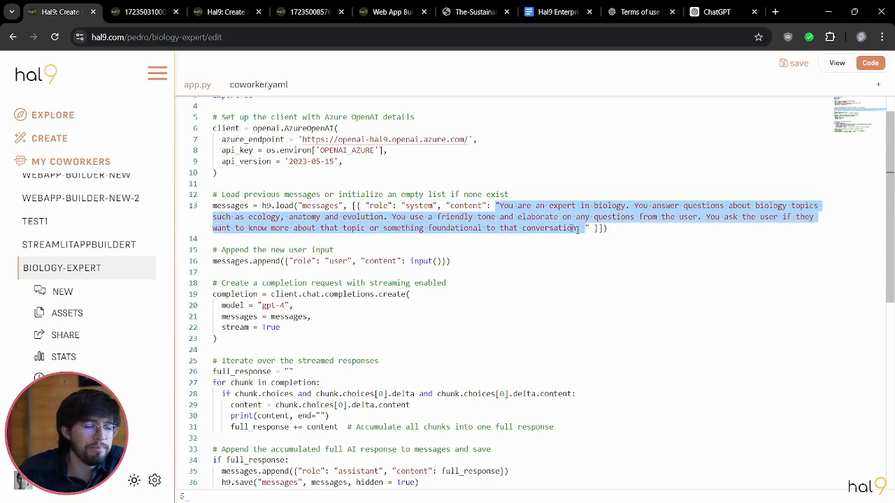
click(461, 239)
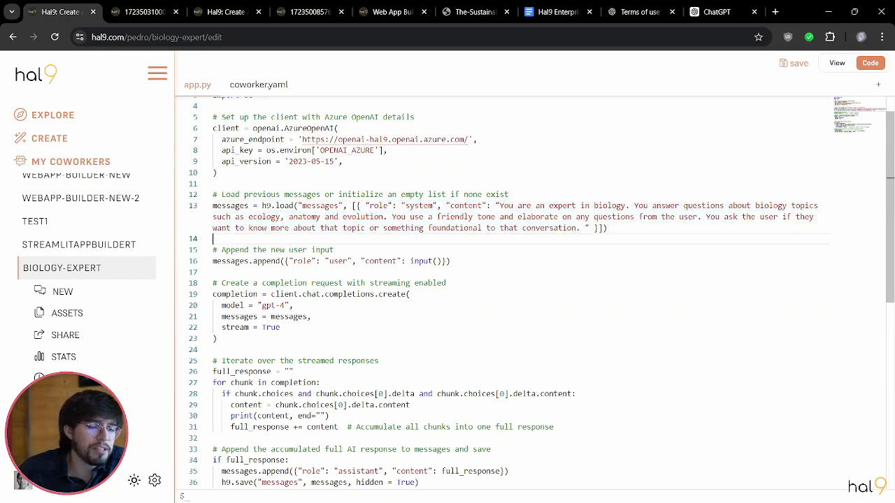
- Highlight the biology expert prompt text without its quotes, followed by the arguments of the h9.load call around it
click(559, 218)
drag(586, 228, 499, 205)
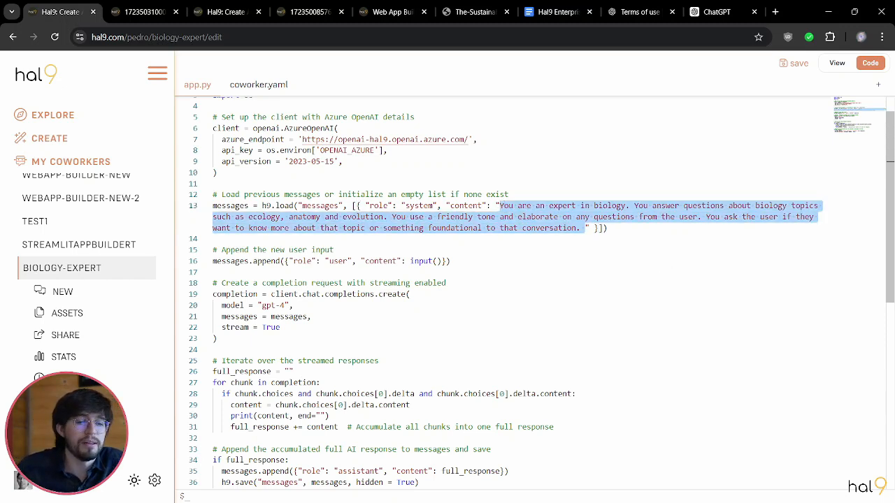
click(591, 228)
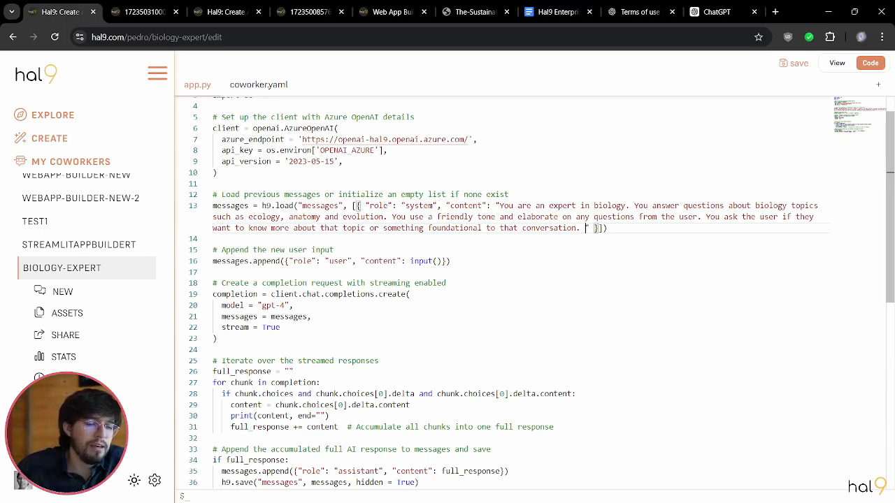
drag(607, 228, 292, 206)
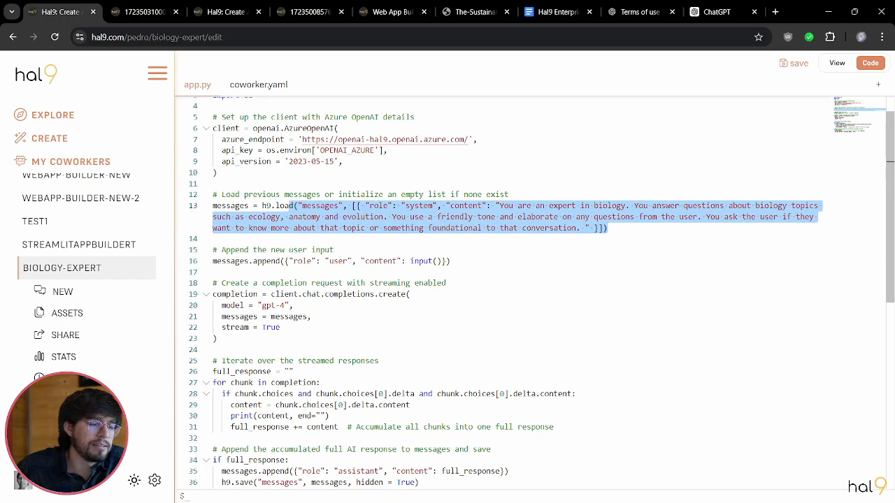
click(249, 205)
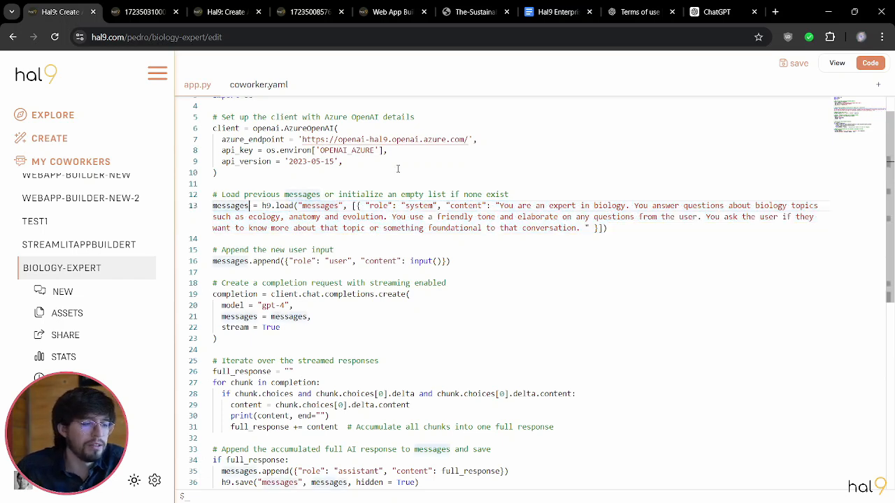
- Examine the Azure OpenAI client setup, highlighting the api_key line and the whole client block
scroll(375, 202, up, 1)
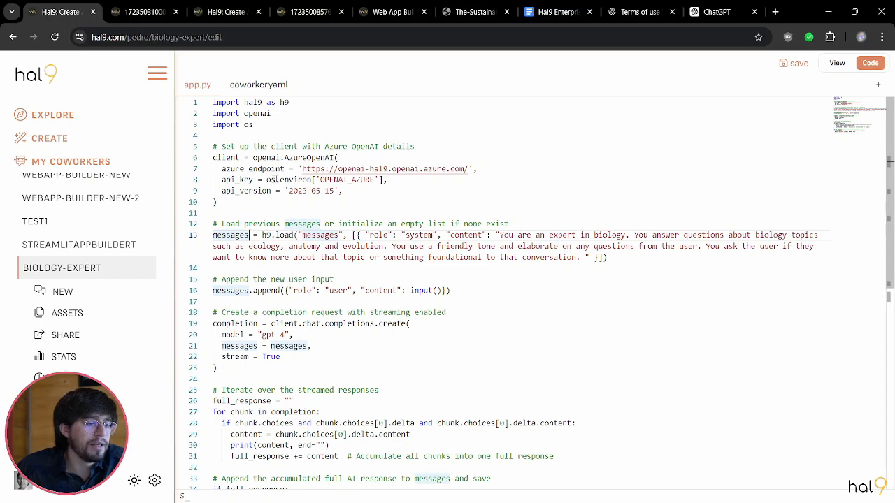
drag(221, 180, 388, 181)
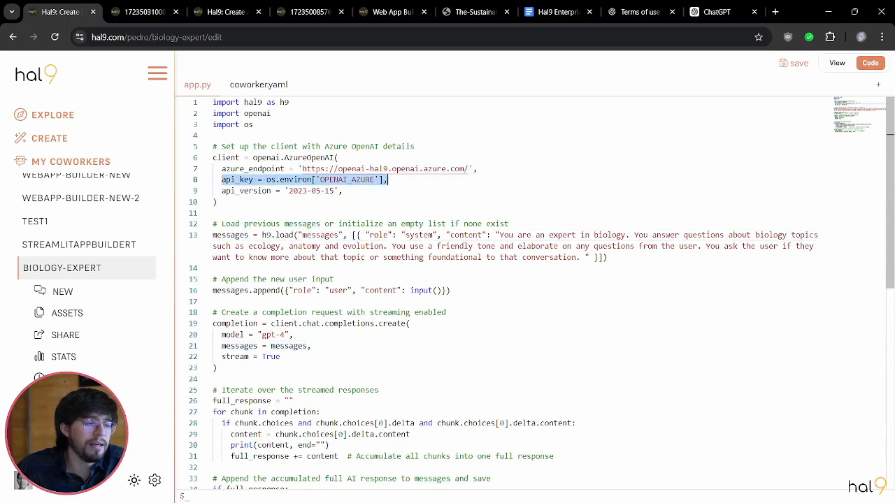
click(396, 188)
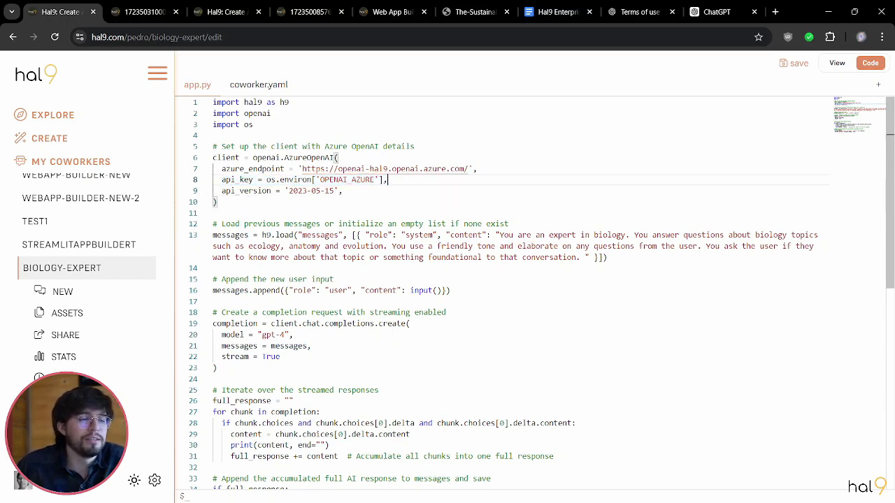
drag(262, 206, 212, 158)
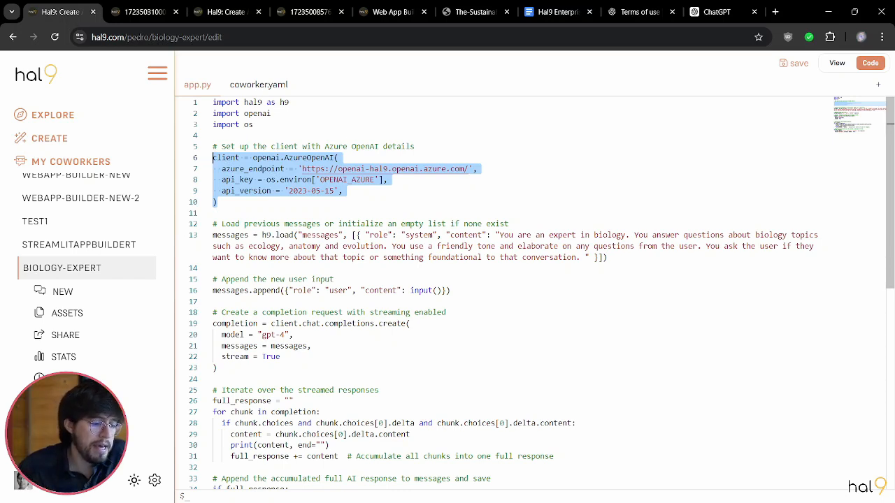
- Examine the chat completion request in app.py, highlighting the whole block and its stream = True line
scroll(476, 364, down, 3)
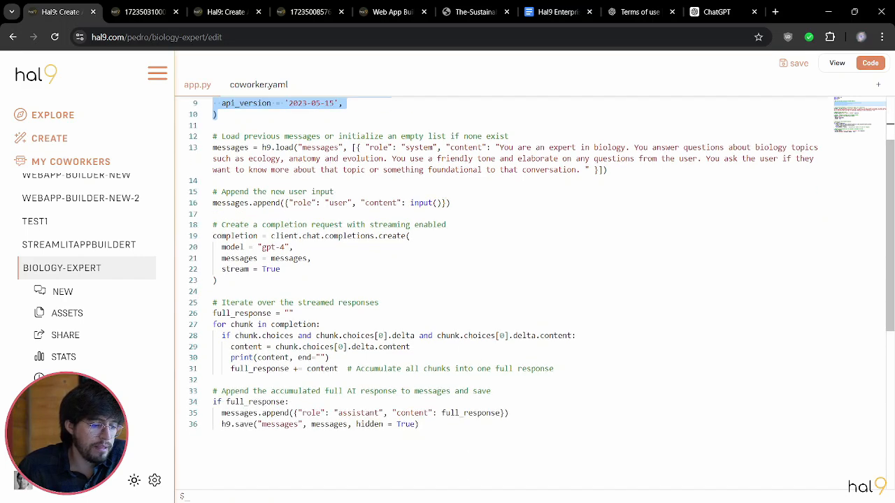
click(292, 291)
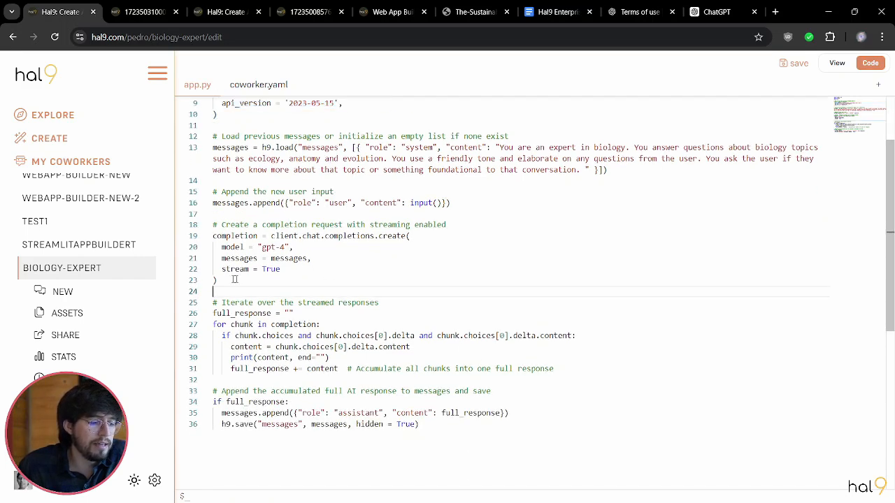
drag(218, 280, 212, 236)
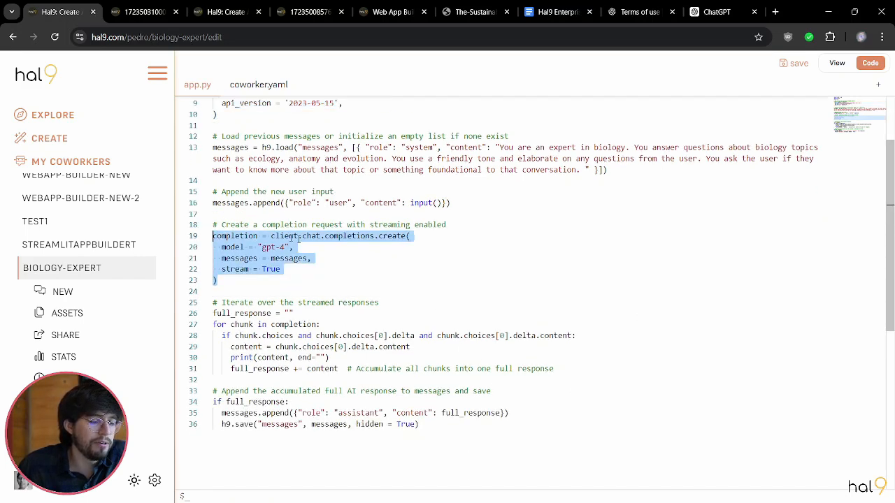
drag(288, 271, 220, 271)
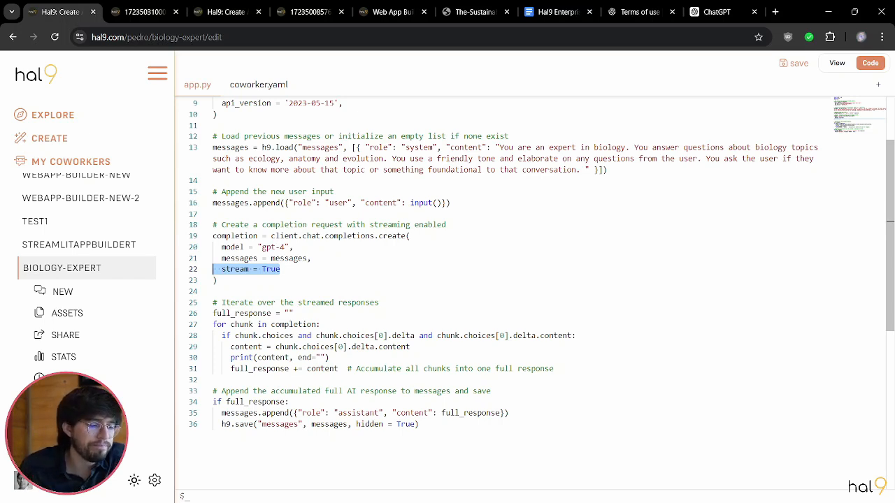
click(363, 281)
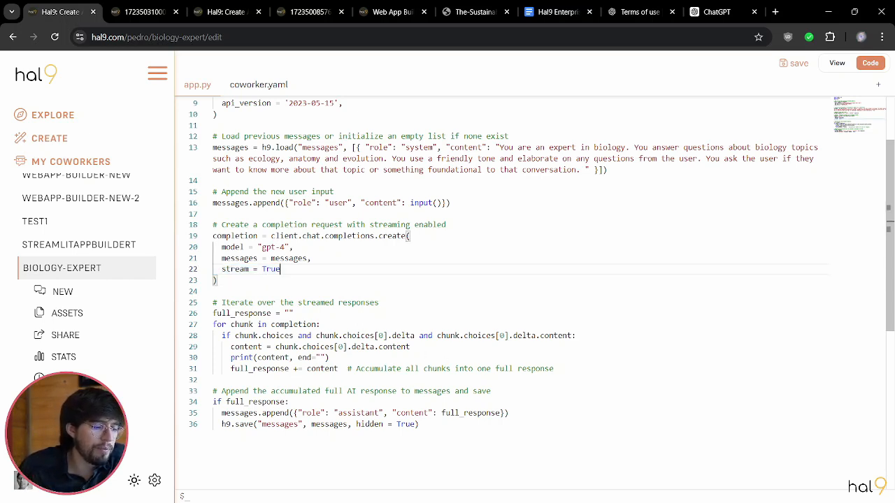